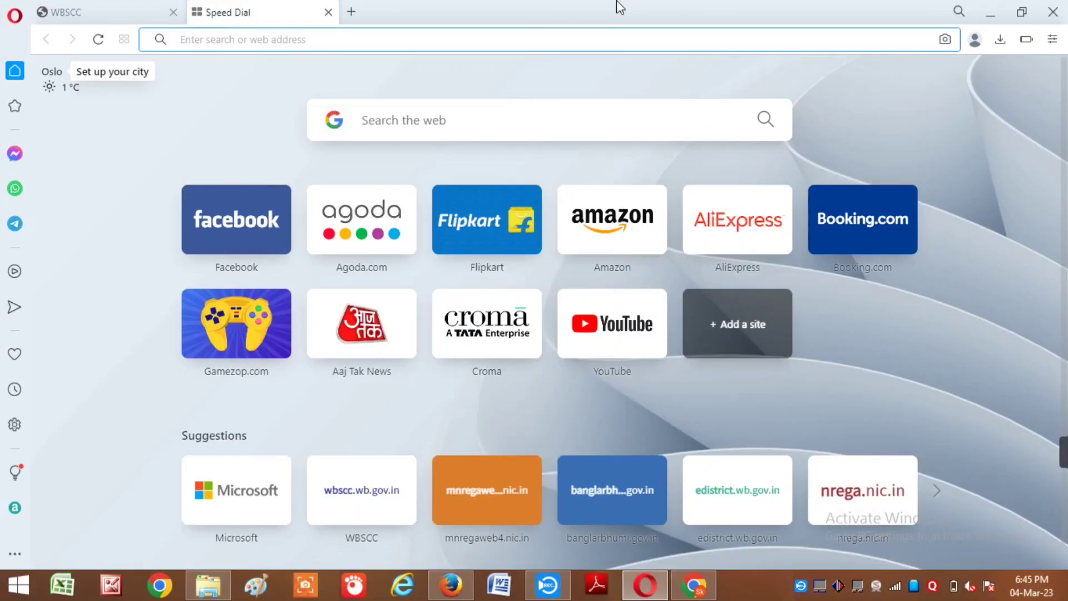
Step: Search Google for 'student credit card' in a new tab and open the official Student Credit Card site
{"action": "left_click", "coordinate": [351, 13]}
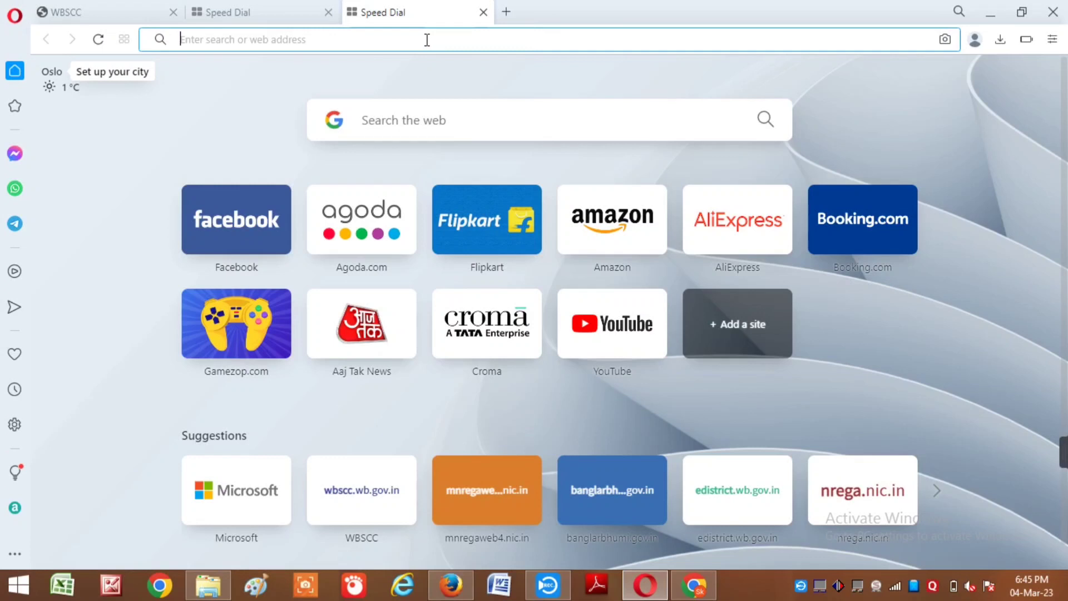
{"action": "type", "text": "student cr"}
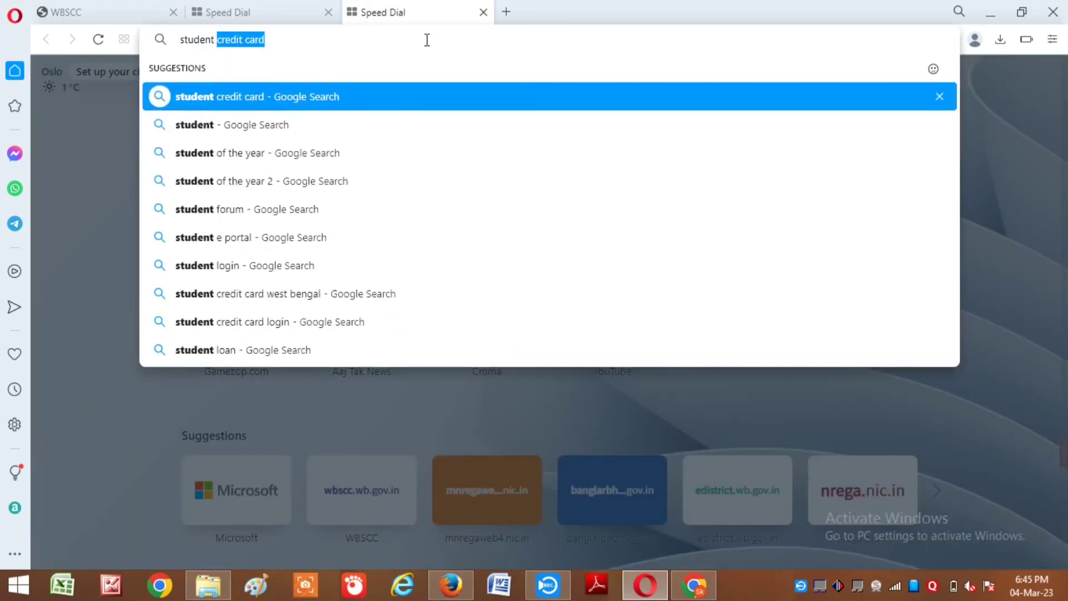
{"action": "type", "text": "edit card"}
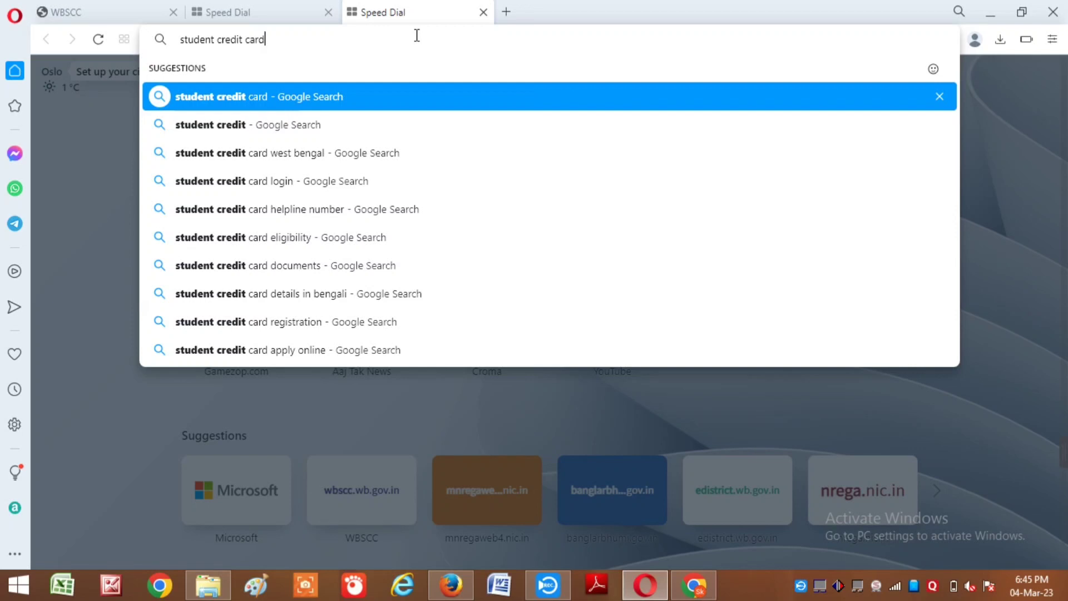
{"action": "key", "text": "Return"}
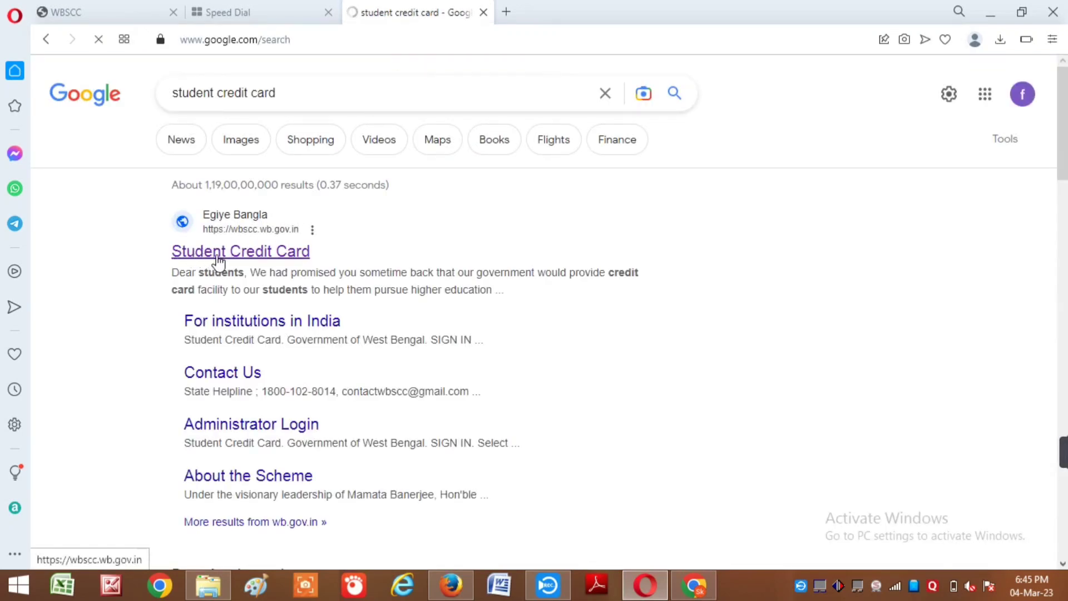
{"action": "left_click", "coordinate": [257, 261]}
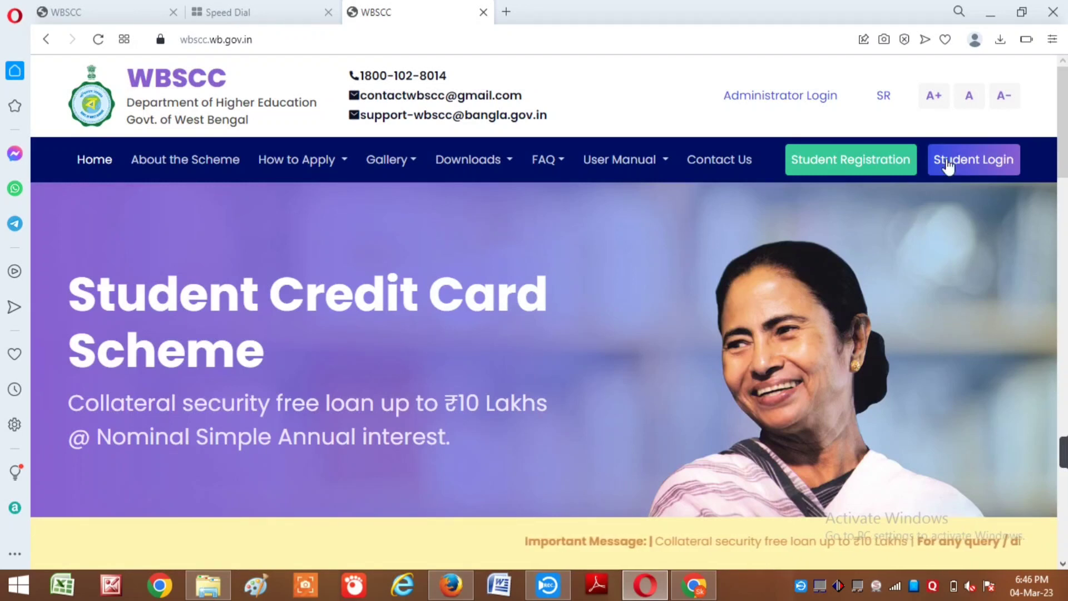
Step: Choose Student Registration for institutions in India
{"action": "left_click", "coordinate": [834, 162]}
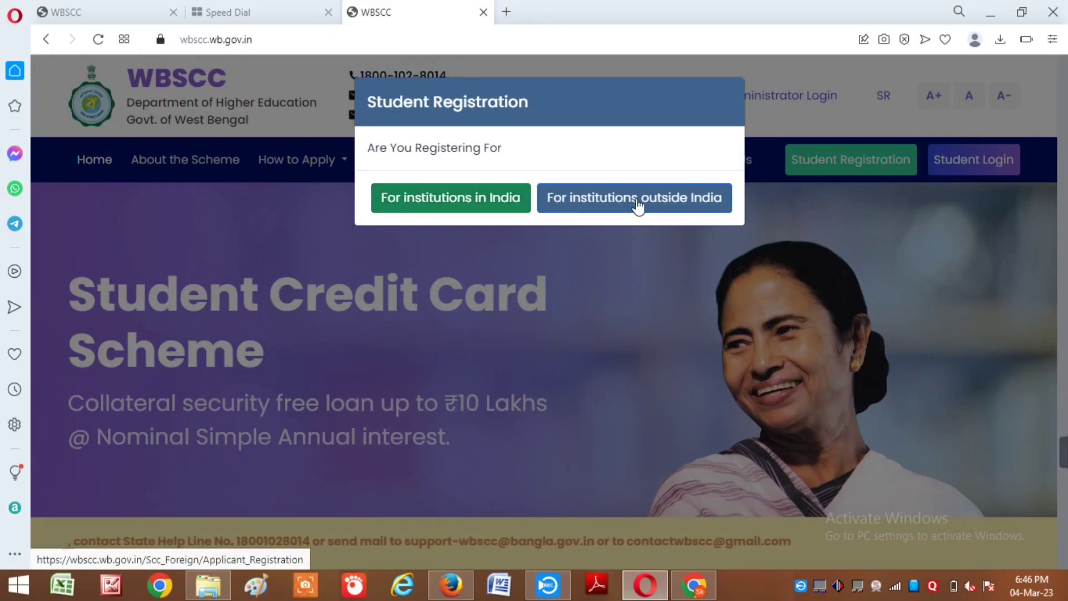
{"action": "left_click", "coordinate": [447, 198]}
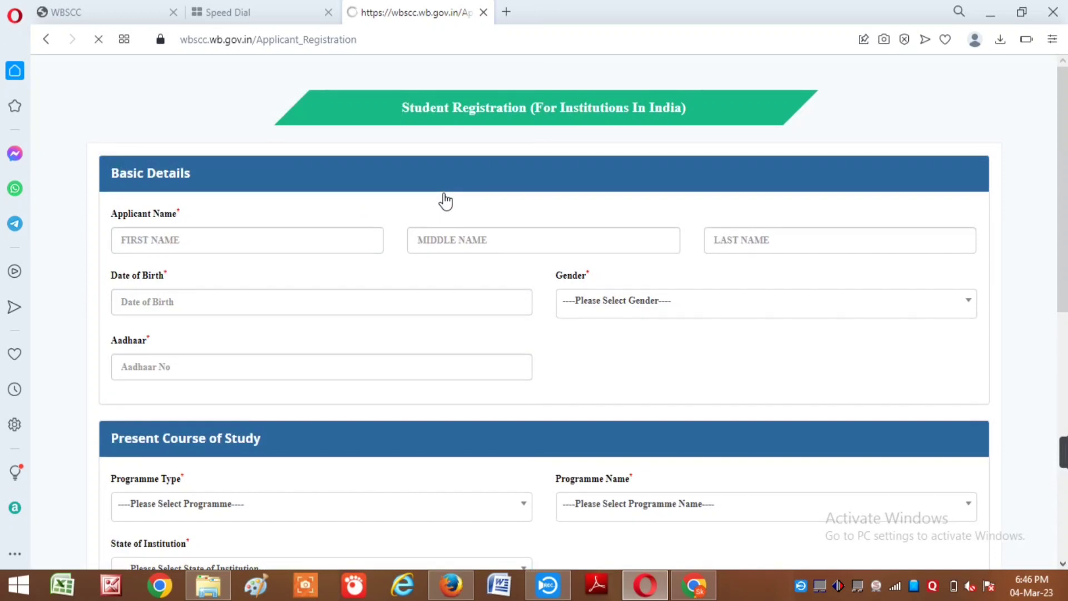
Step: Enter the applicant's first and last name
{"action": "left_click", "coordinate": [205, 235]}
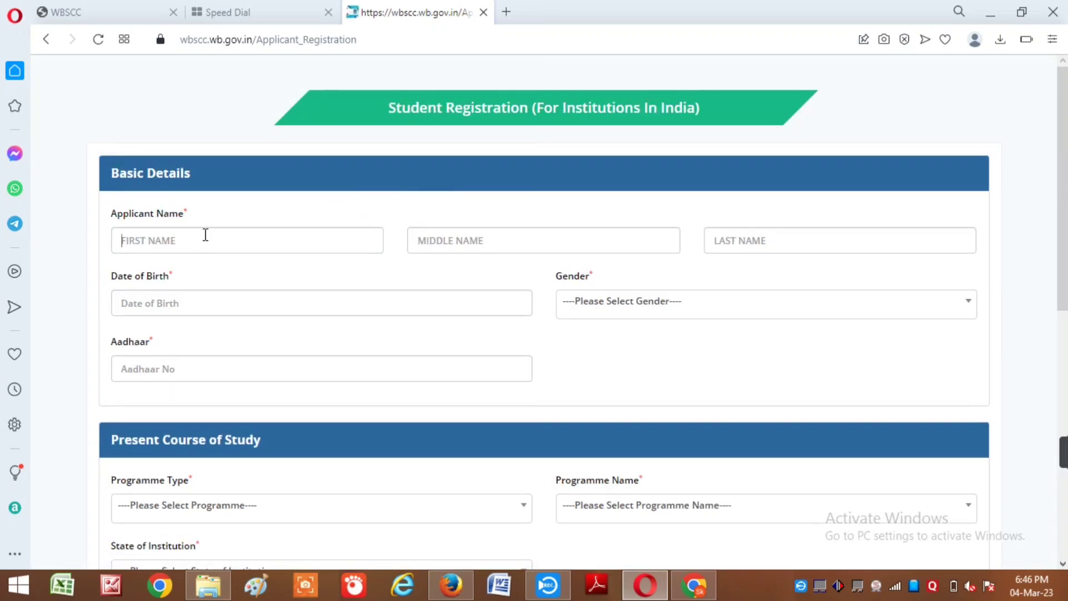
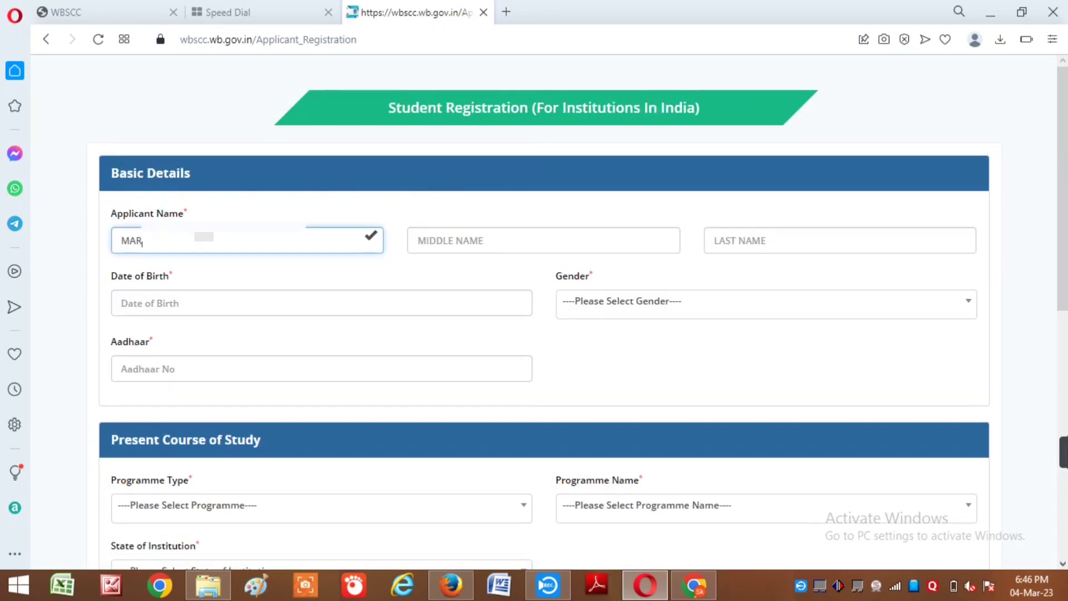
{"action": "key", "text": "Tab"}
{"action": "key", "text": "Tab"}
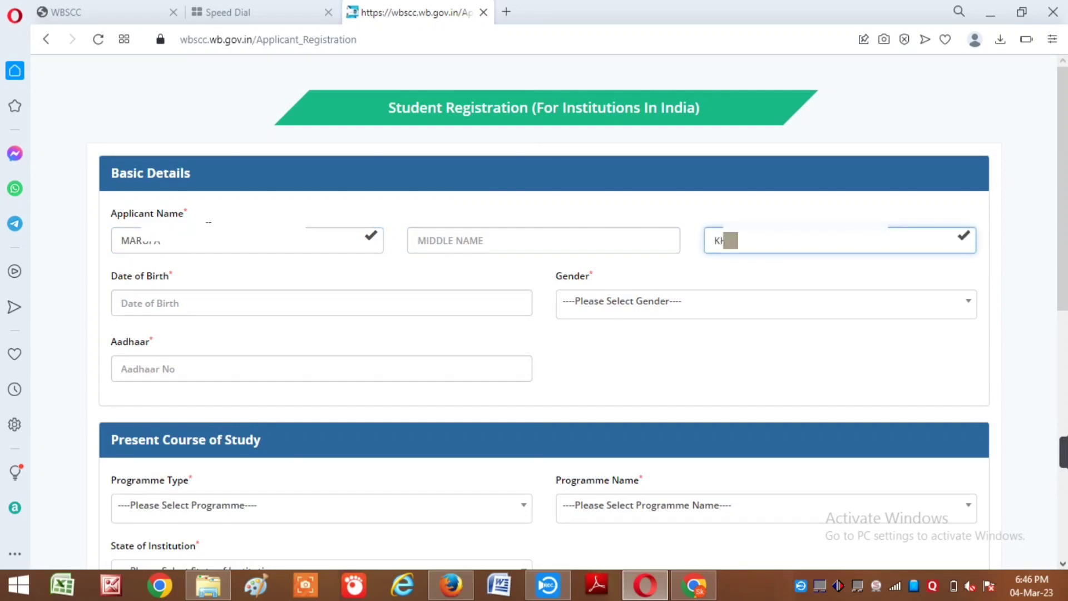
Step: Enter the applicant's date of birth, set gender to FEMALE and start the Aadhaar number
{"action": "key", "text": "Tab"}
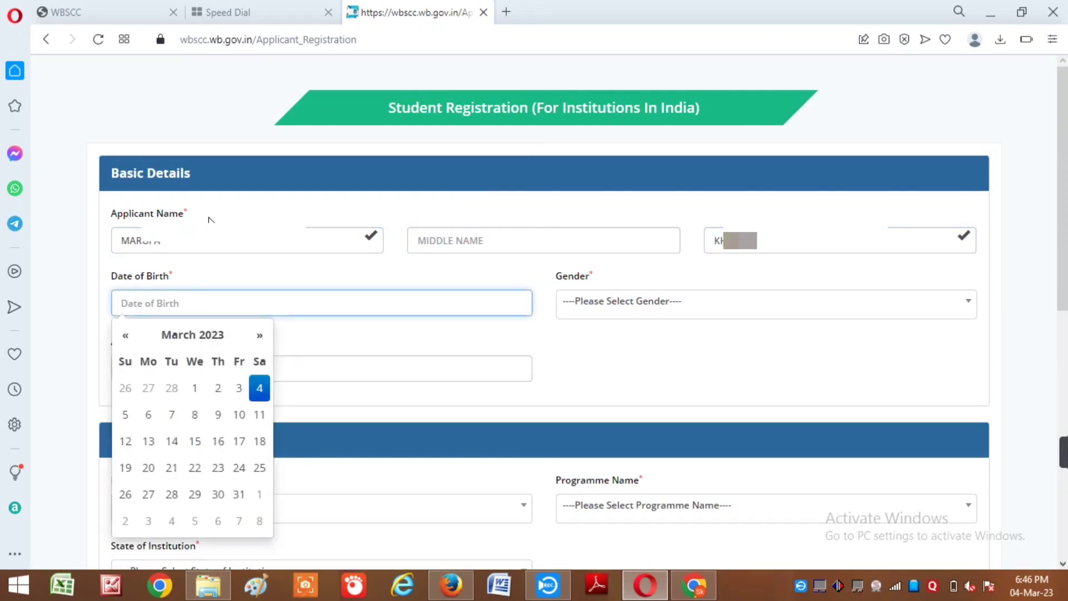
{"action": "left_click", "coordinate": [203, 342]}
{"action": "left_click", "coordinate": [188, 343]}
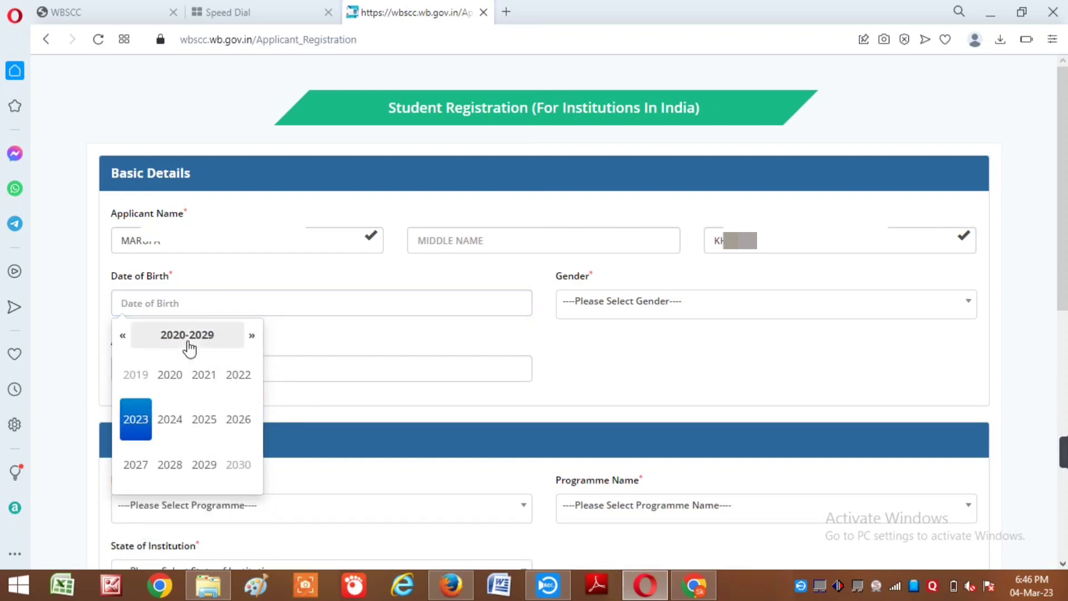
{"action": "left_click", "coordinate": [122, 336]}
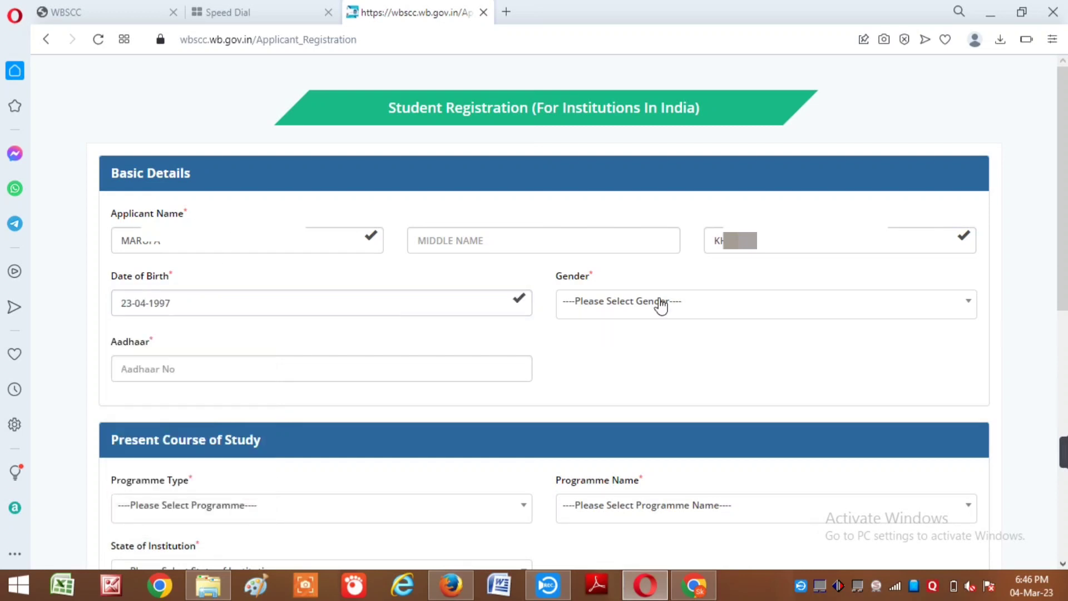
{"action": "left_click", "coordinate": [654, 306]}
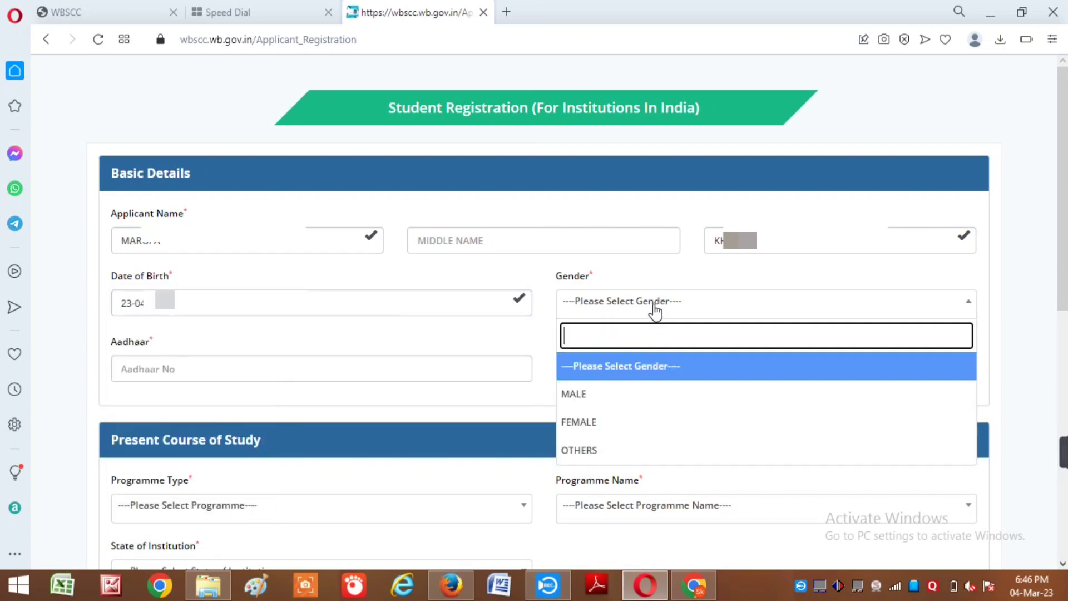
{"action": "left_click", "coordinate": [582, 422]}
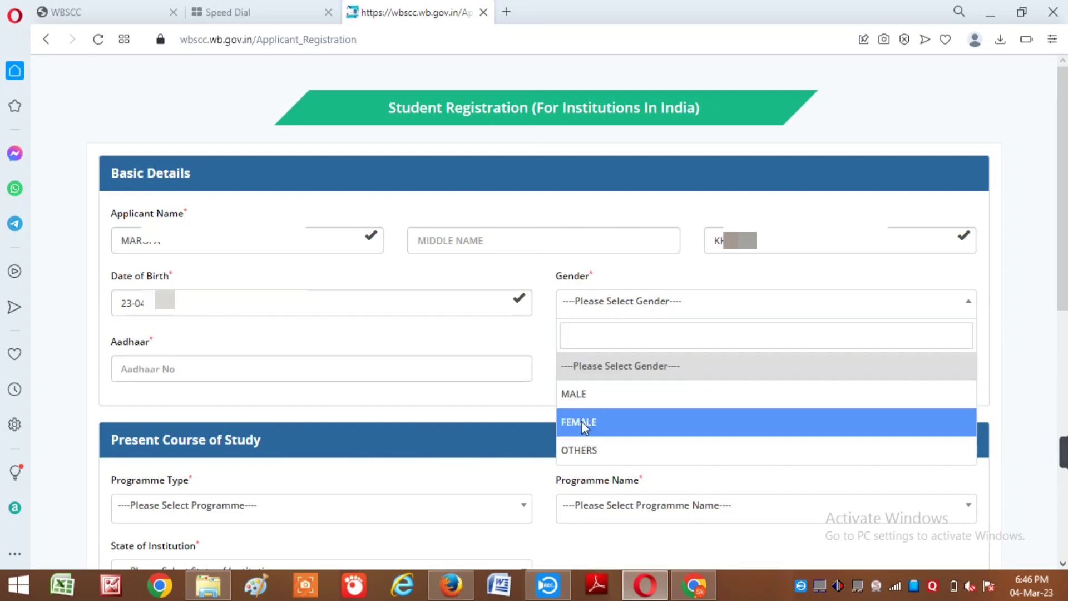
{"action": "left_click", "coordinate": [129, 363]}
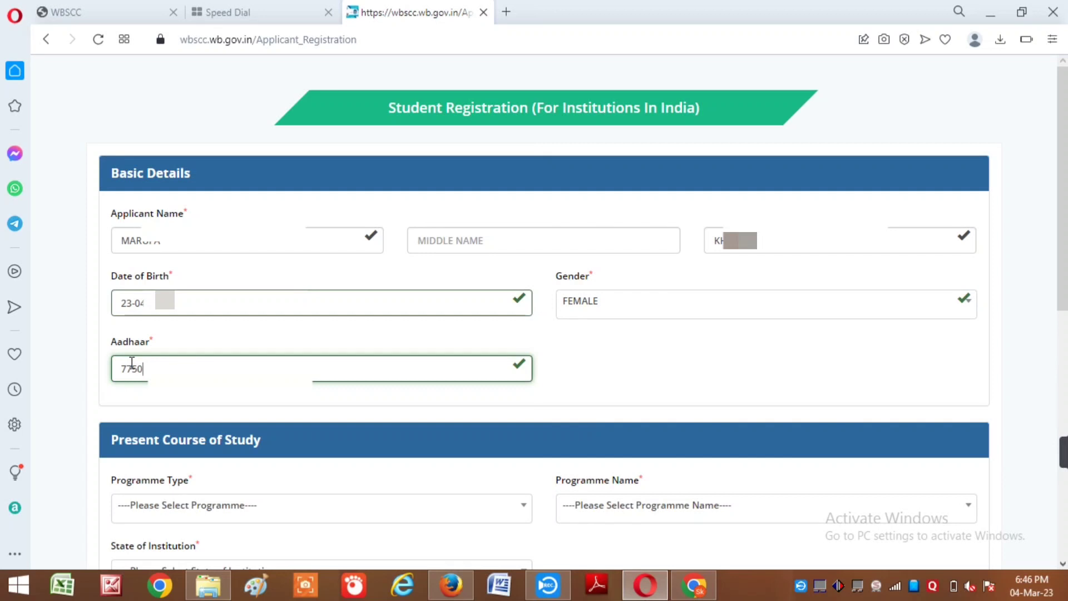
Step: Set the programme type to DIPLOMA and the programme to A.N.M.-Auxiliary Nursing & Midwife
{"action": "scroll", "coordinate": [218, 109], "scroll_direction": "down", "scroll_amount": 5}
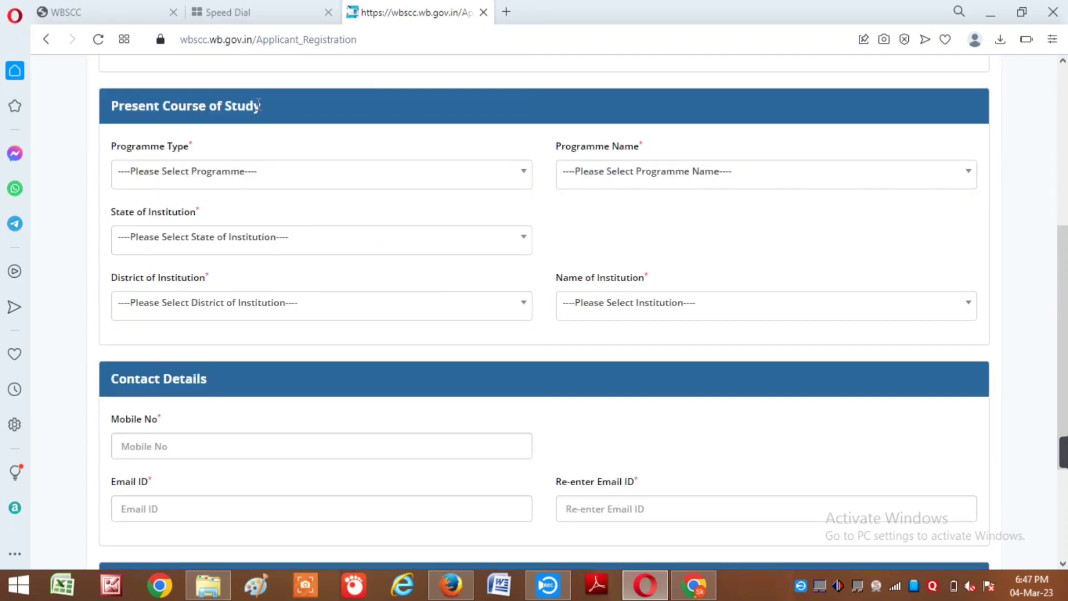
{"action": "left_click", "coordinate": [208, 181]}
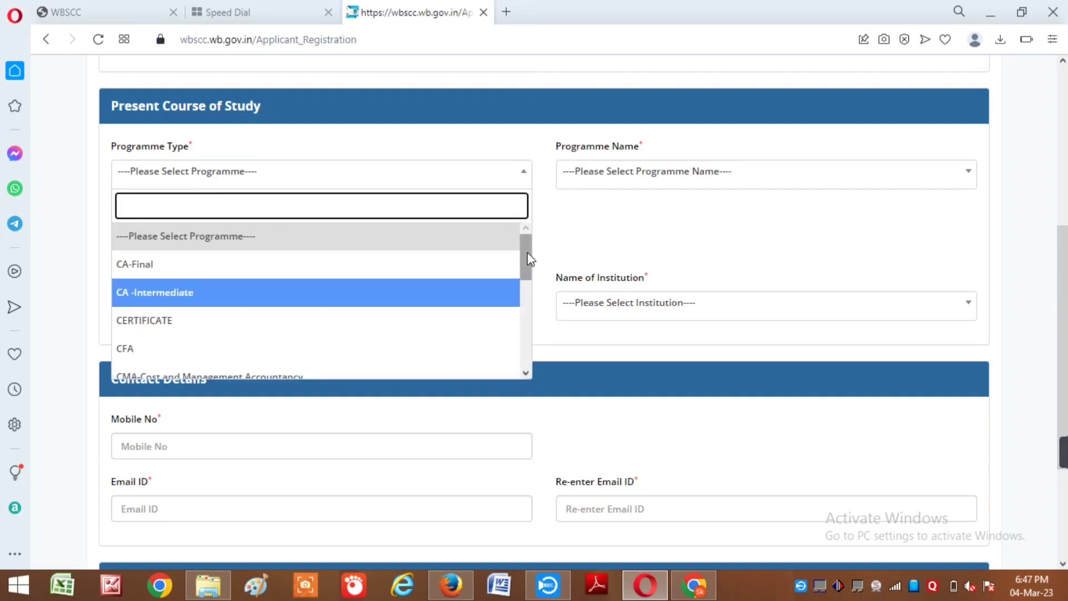
{"action": "left_click_drag", "start_coordinate": [529, 259], "coordinate": [522, 302]}
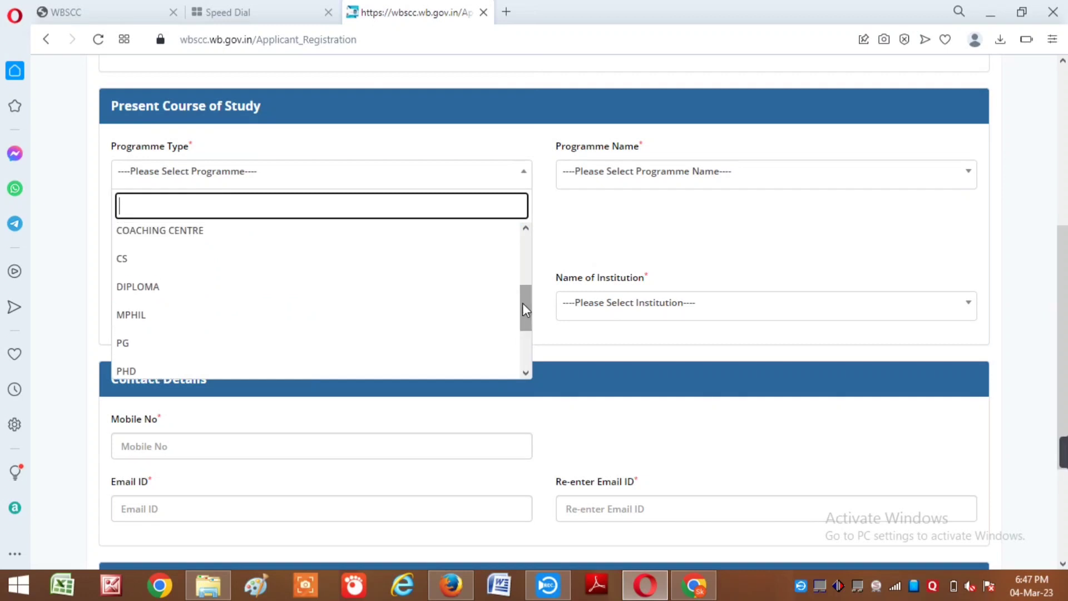
{"action": "left_click", "coordinate": [132, 295]}
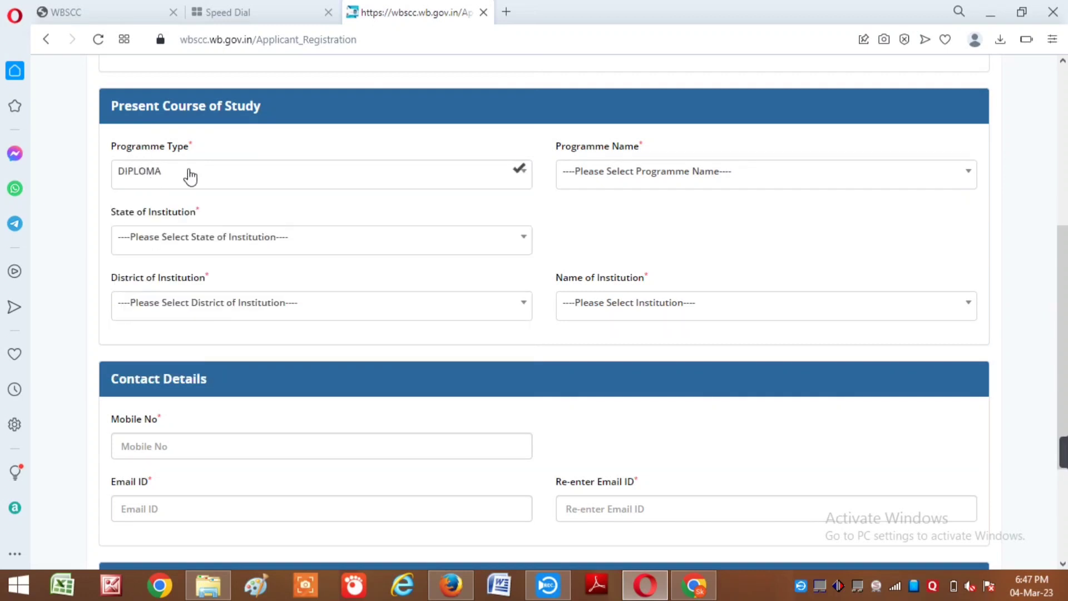
{"action": "left_click", "coordinate": [611, 182]}
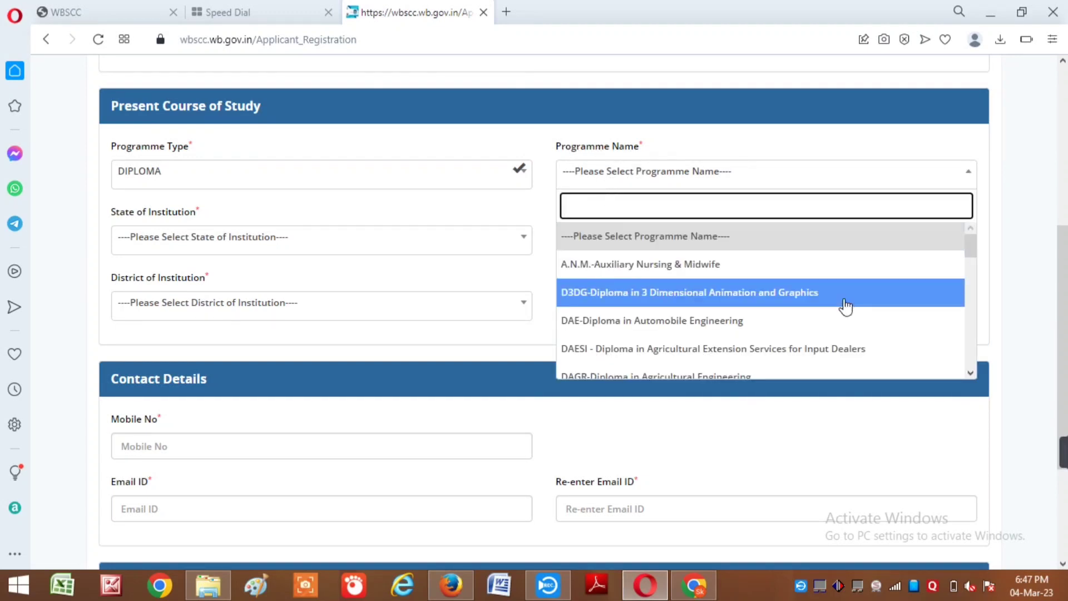
{"action": "scroll", "coordinate": [973, 358], "scroll_direction": "down", "scroll_amount": 8}
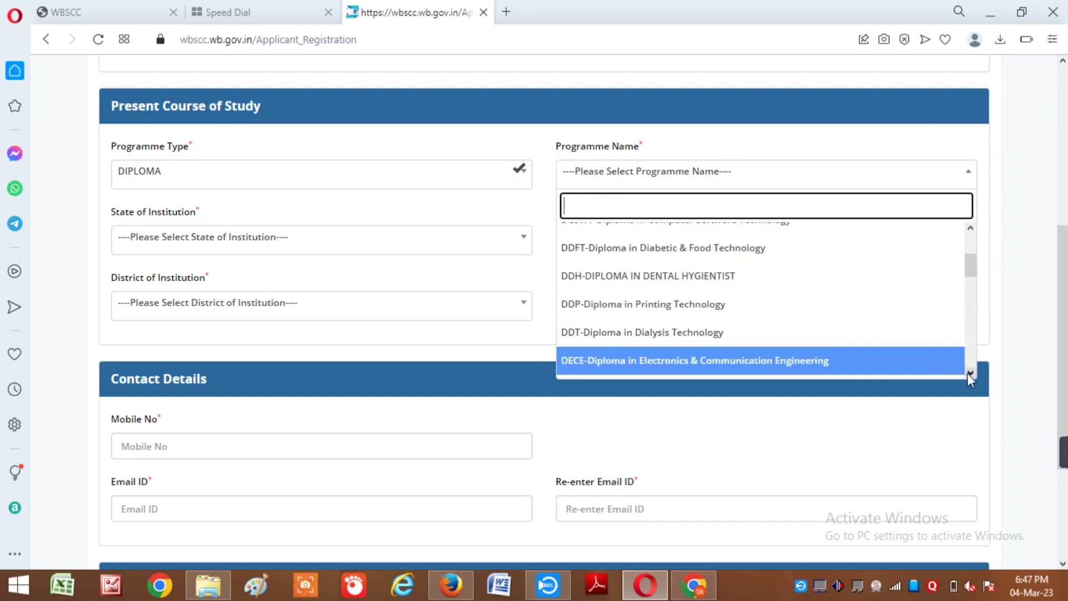
{"action": "scroll", "coordinate": [829, 336], "scroll_direction": "up", "scroll_amount": 8}
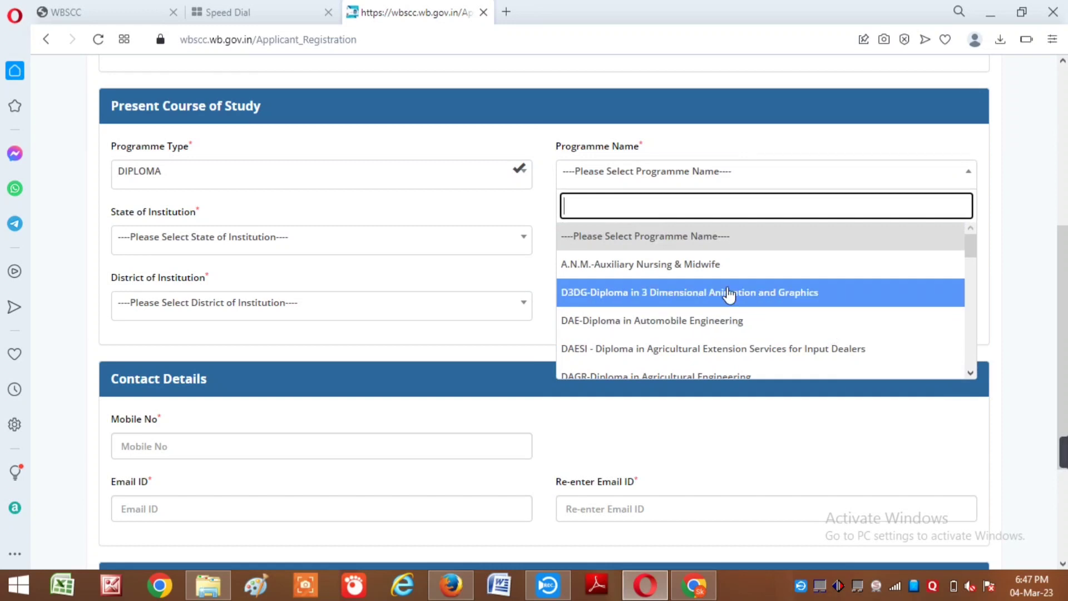
{"action": "left_click", "coordinate": [663, 273]}
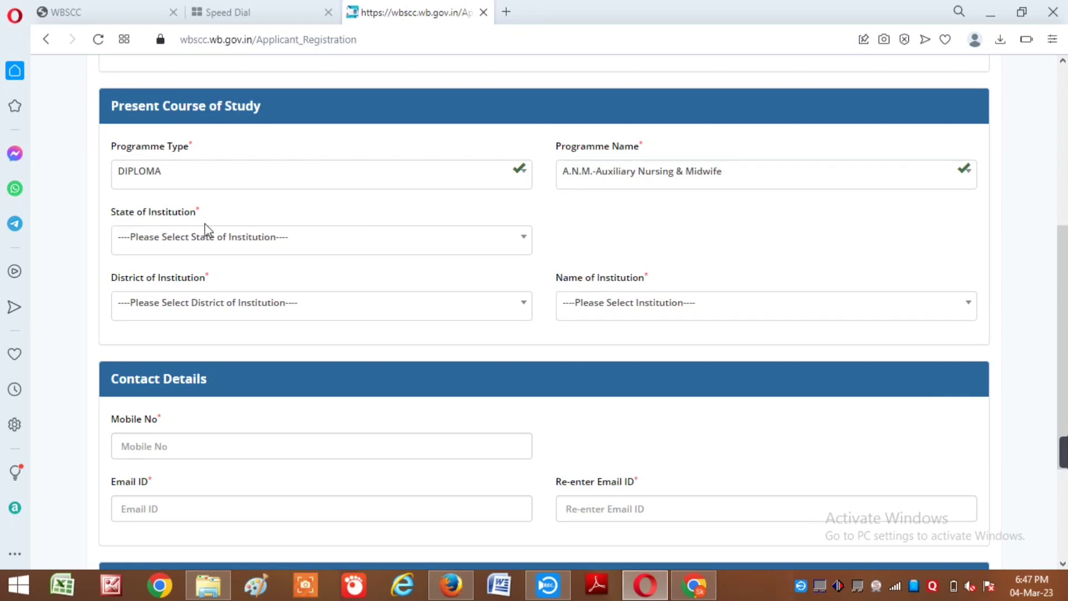
Step: Choose state West Bengal, district KOLKATA and institution CALCUTTA NURSING TRAINING INSTITUTE KOLKATTA
{"action": "left_click", "coordinate": [207, 241]}
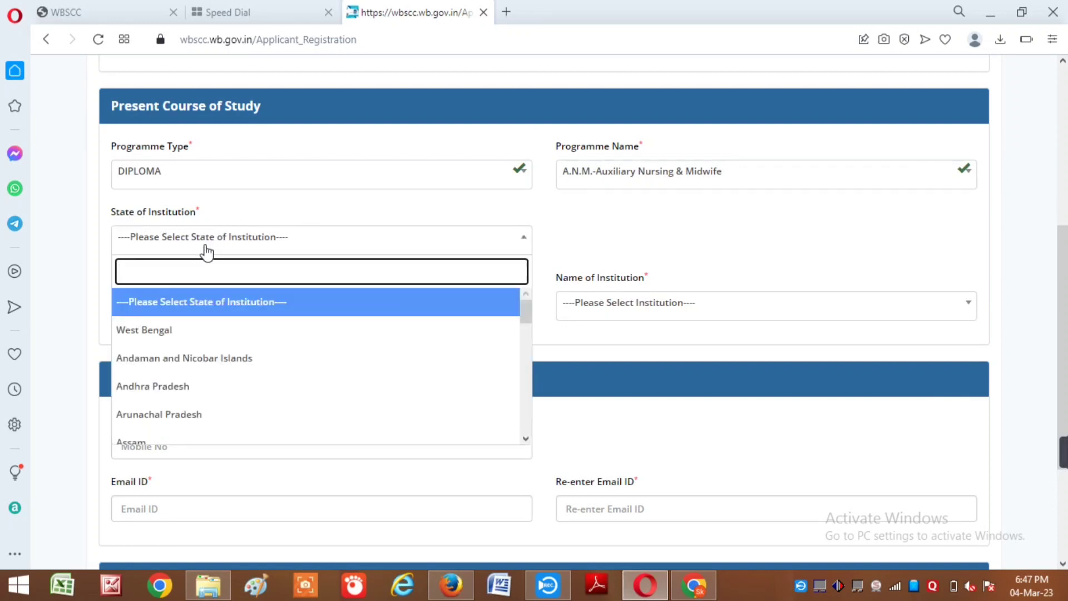
{"action": "left_click", "coordinate": [180, 331]}
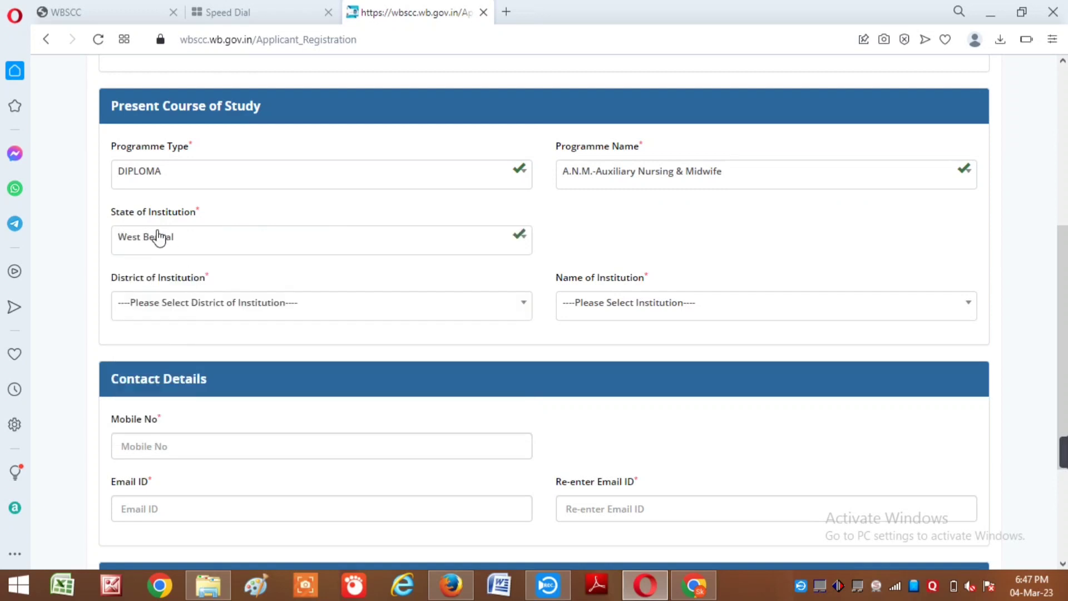
{"action": "left_click", "coordinate": [253, 313]}
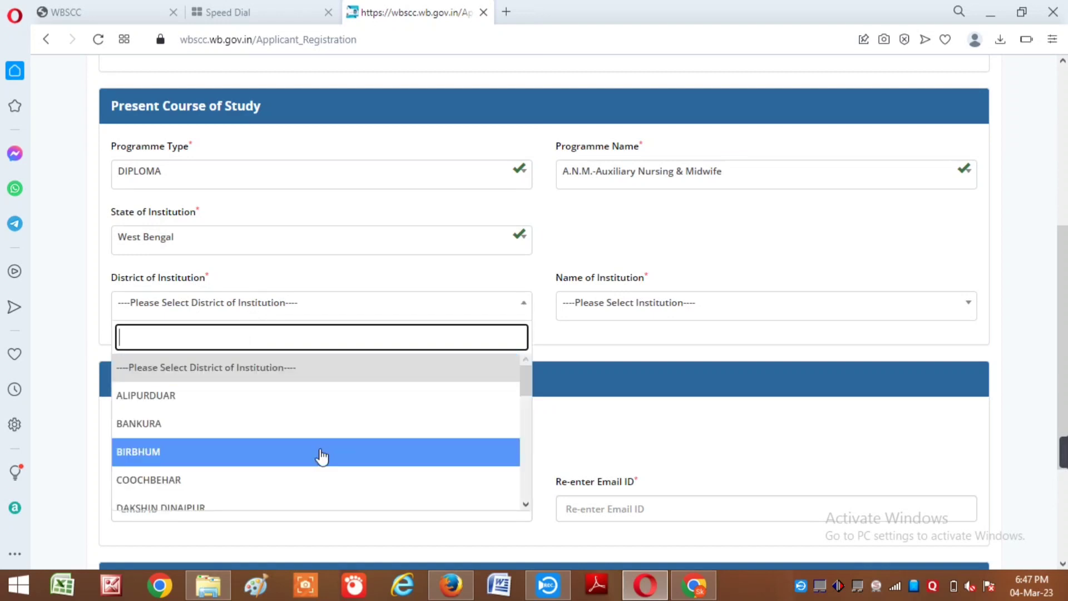
{"action": "type", "text": "ko"}
{"action": "key", "text": "Return"}
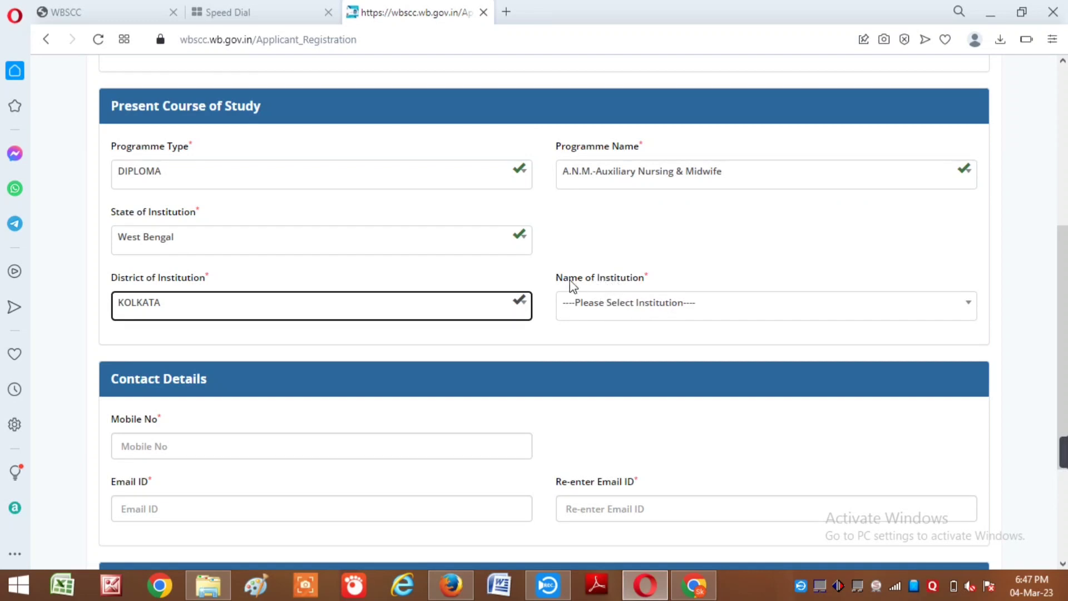
{"action": "left_click", "coordinate": [595, 306]}
{"action": "type", "text": "nur"}
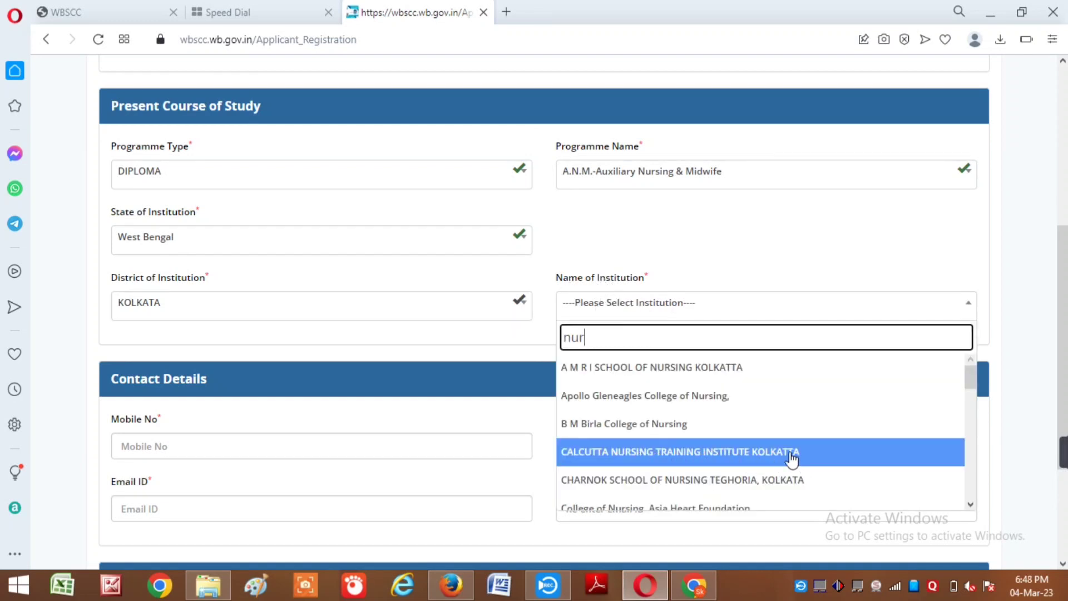
{"action": "left_click", "coordinate": [790, 453]}
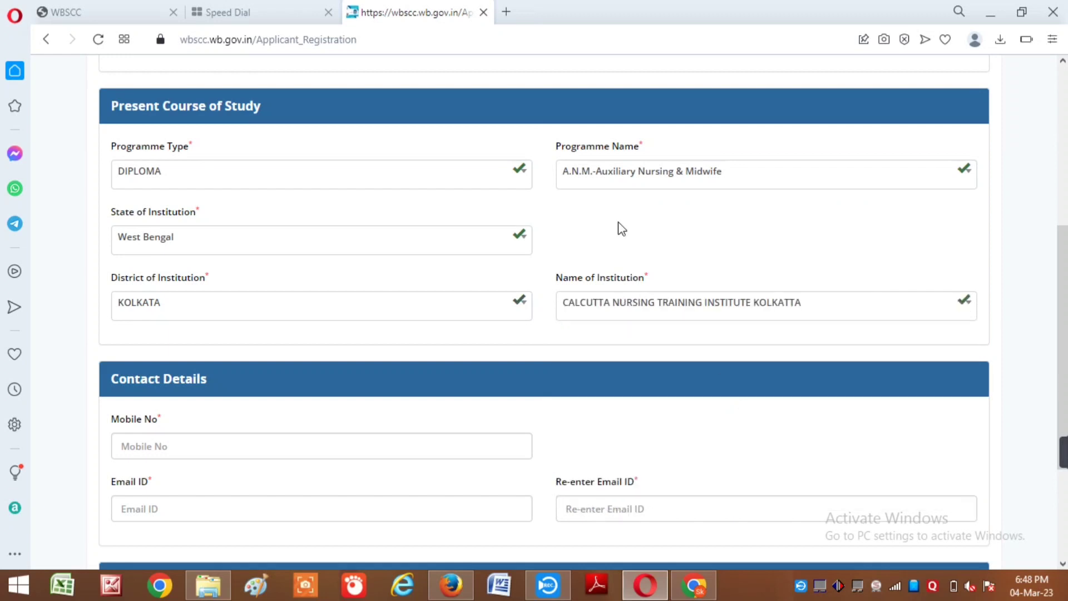
Step: Enter the mobile number and the e-mail address in both e-mail fields
{"action": "scroll", "coordinate": [1062, 452], "scroll_direction": "down", "scroll_amount": 3}
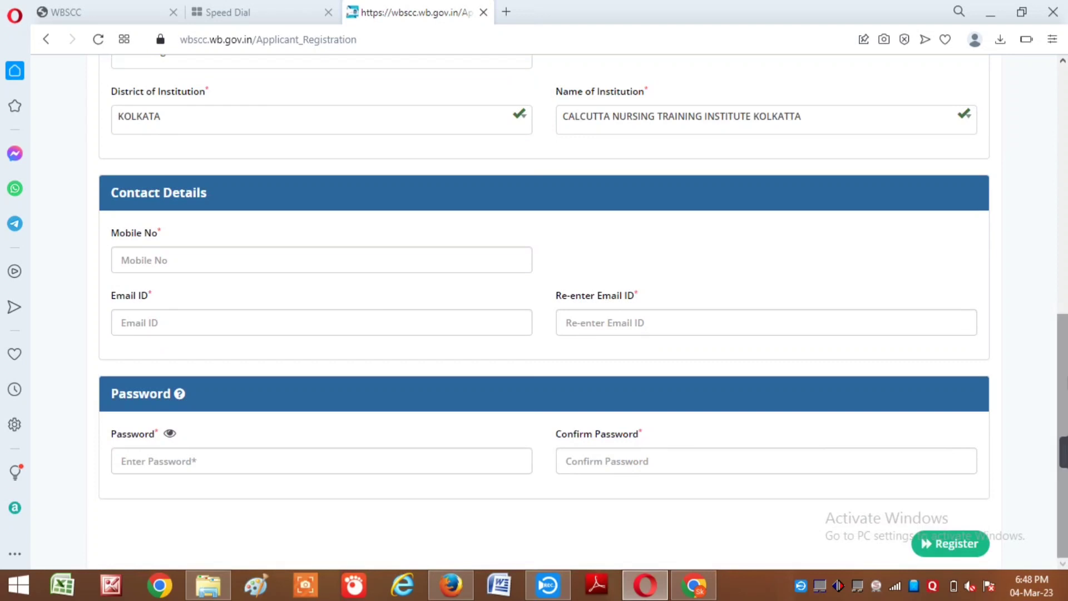
{"action": "left_click", "coordinate": [144, 260]}
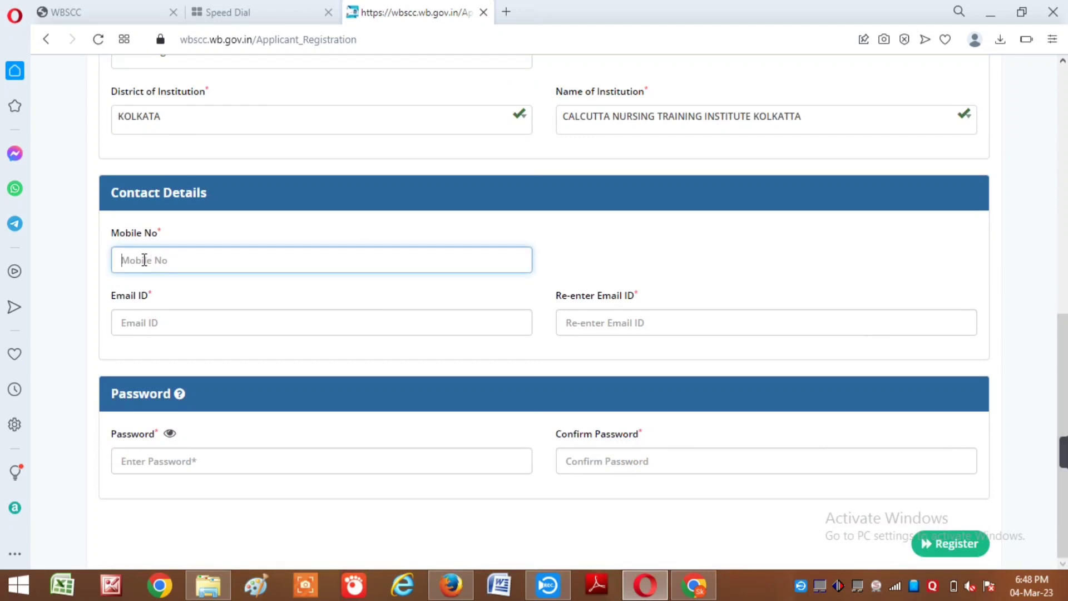
{"action": "left_click", "coordinate": [144, 260]}
{"action": "left_click", "coordinate": [136, 285]}
{"action": "left_click", "coordinate": [121, 323]}
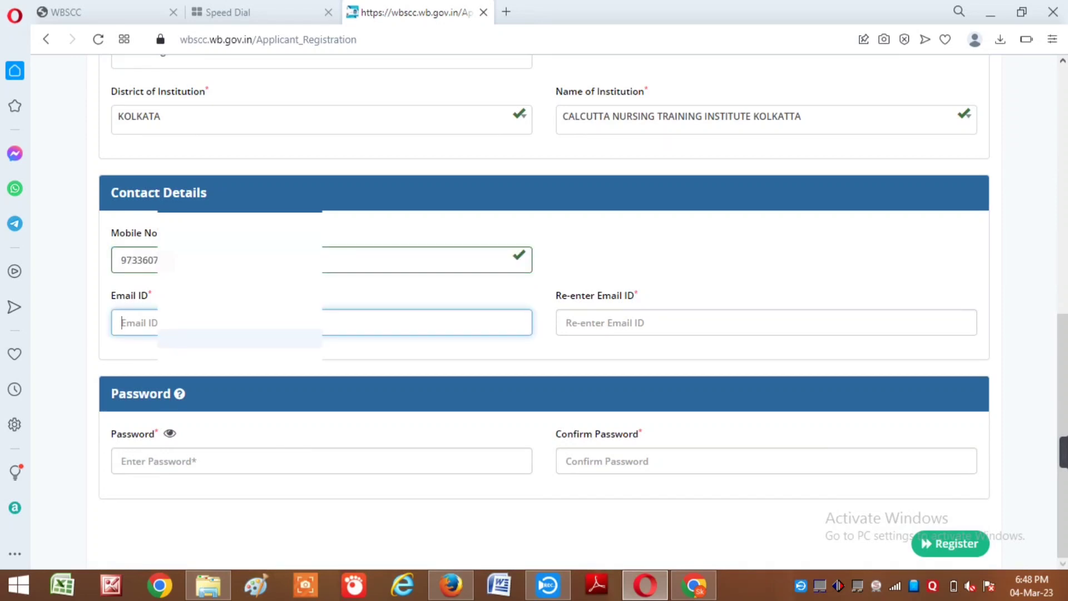
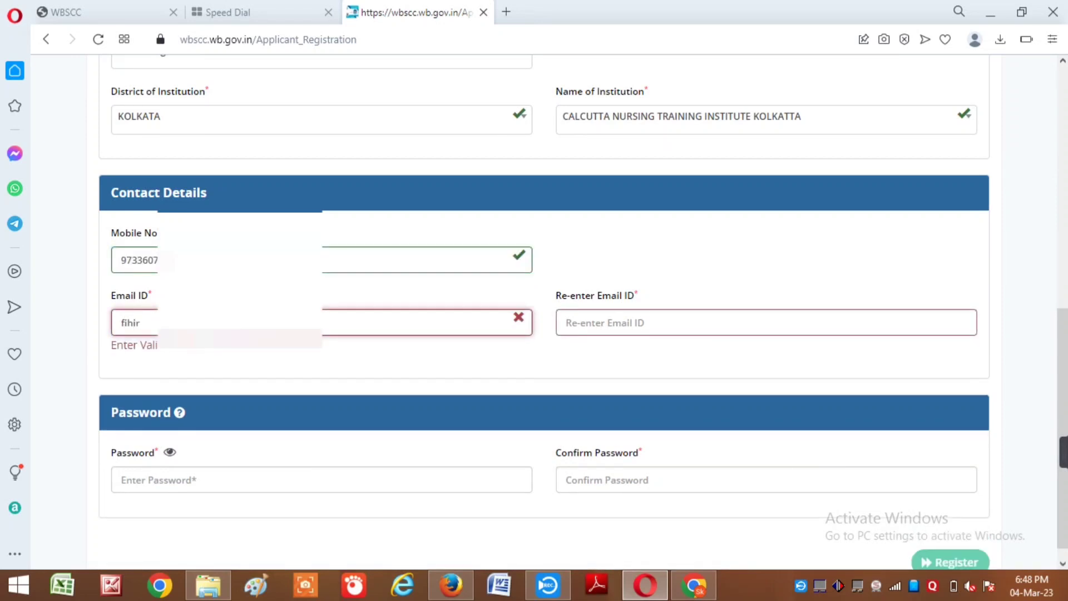
{"action": "left_click", "coordinate": [613, 322]}
{"action": "type", "text": "f"}
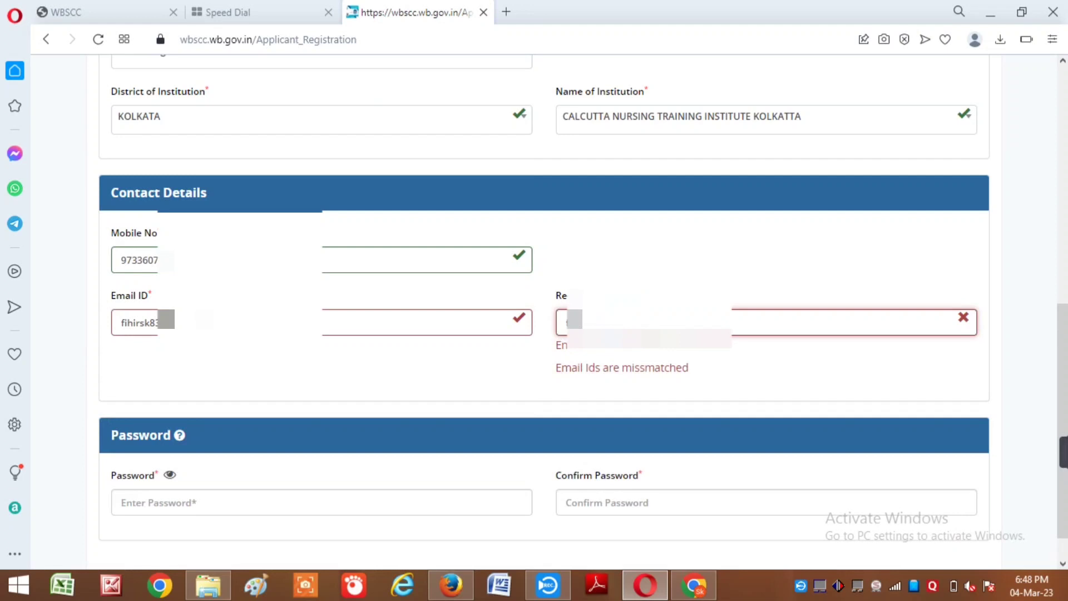
{"action": "key", "text": "ctrl+v"}
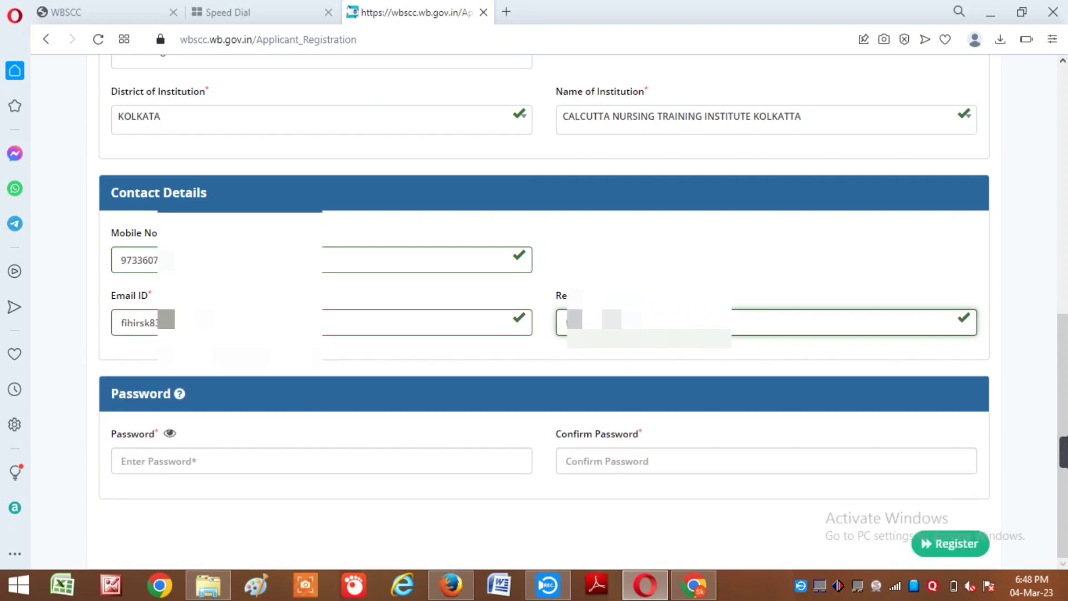
Step: Type the account password and confirm it so the passwords match
{"action": "left_click", "coordinate": [148, 459]}
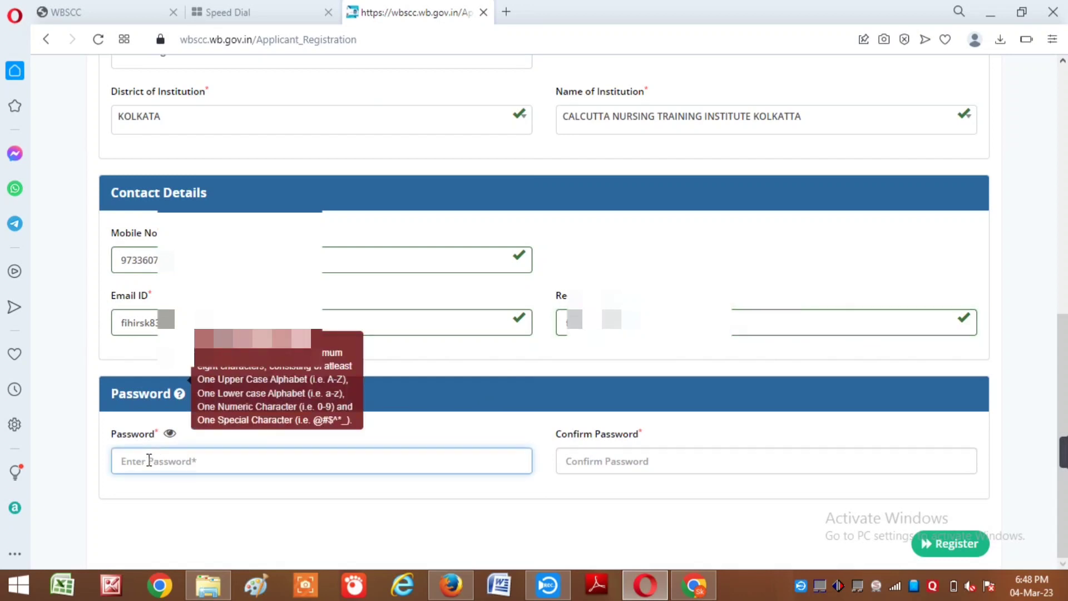
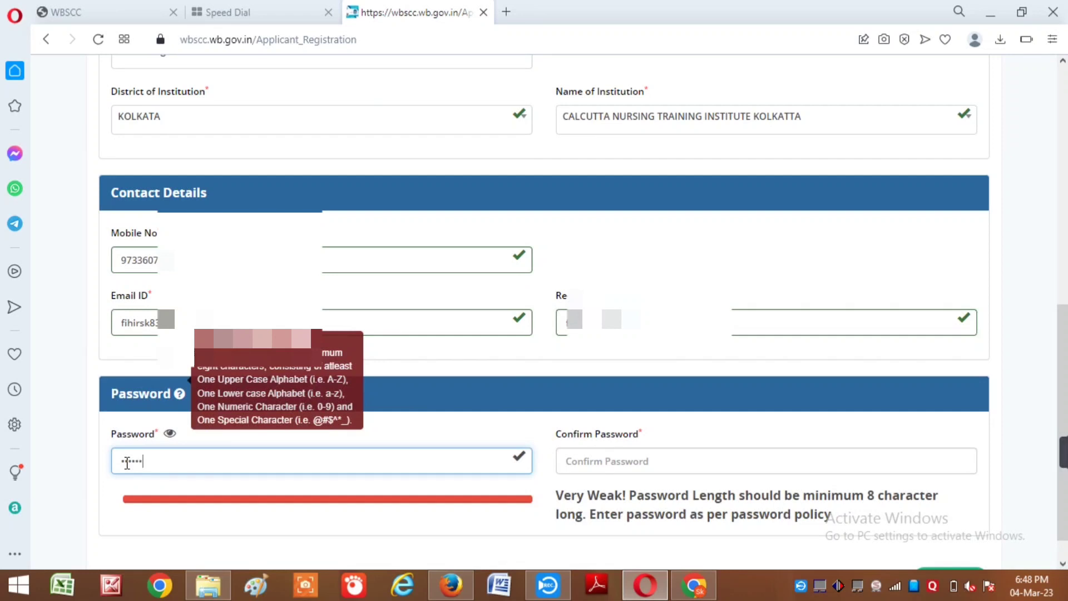
{"action": "key", "text": "Tab"}
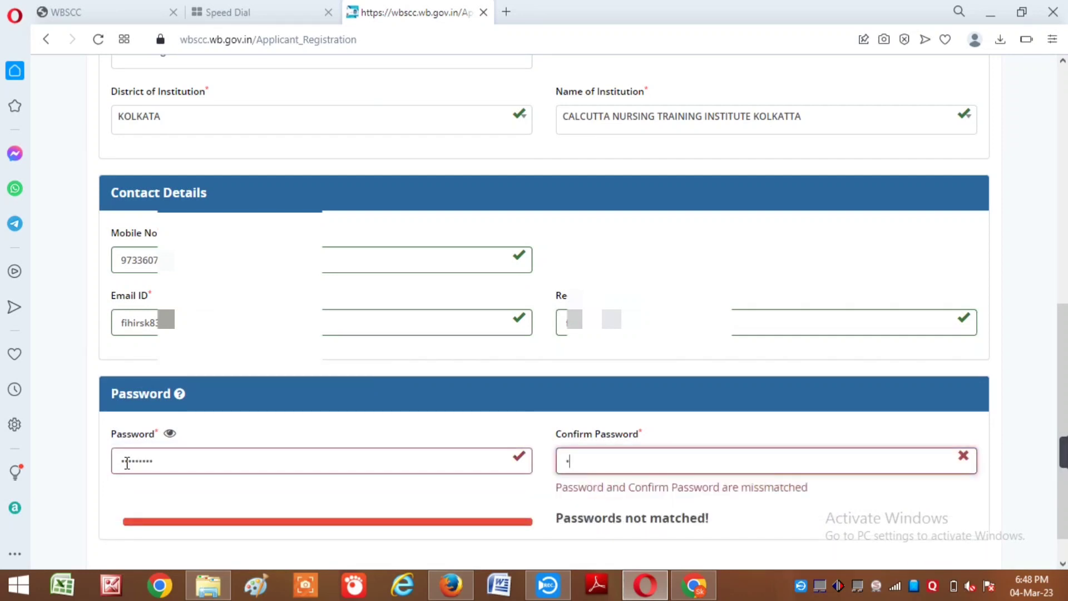
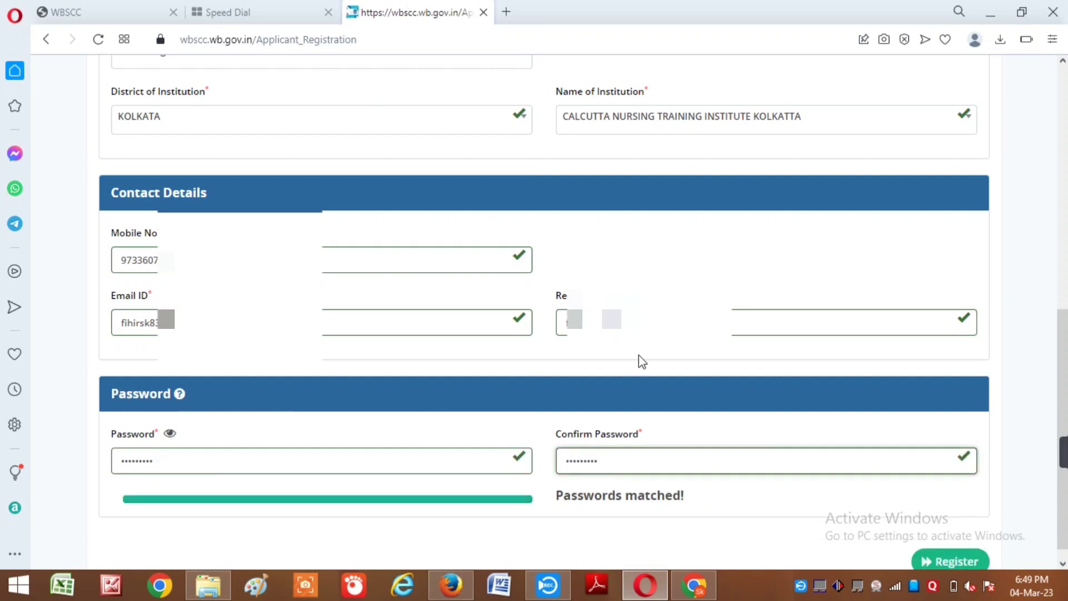
{"action": "scroll", "coordinate": [867, 455], "scroll_direction": "down", "scroll_amount": 1}
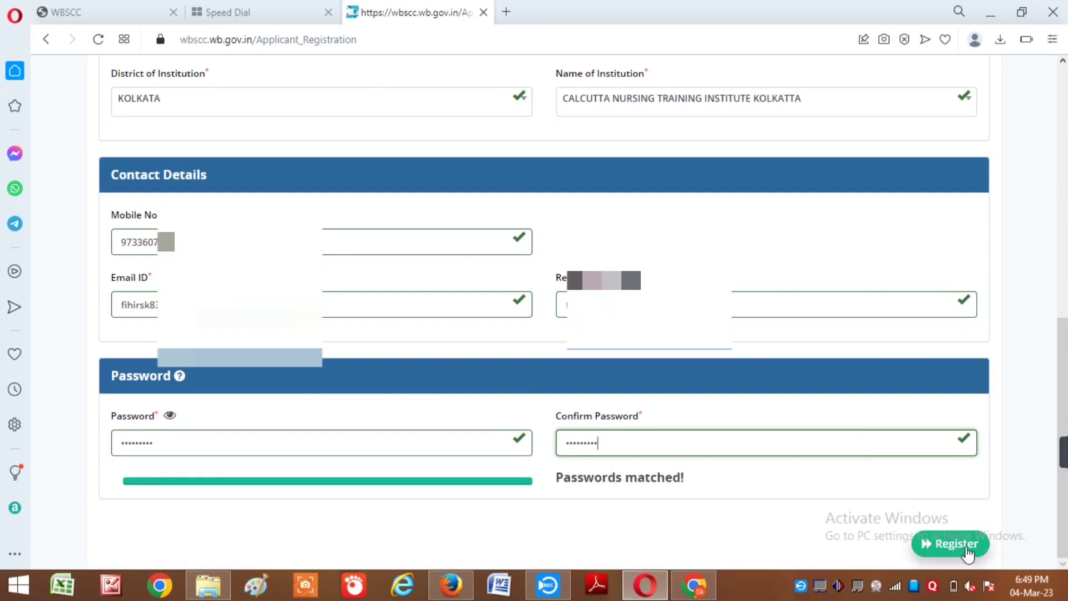
Step: Register the form and verify the mobile number with the received OTP
{"action": "left_click", "coordinate": [971, 550]}
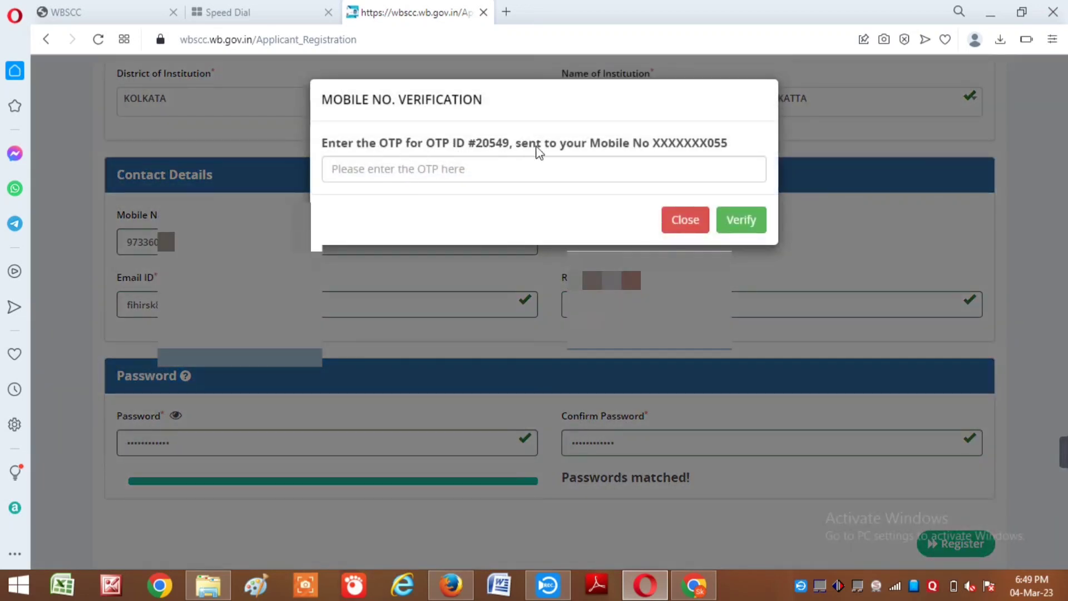
{"action": "left_click_drag", "start_coordinate": [653, 144], "coordinate": [745, 143]}
{"action": "left_click", "coordinate": [412, 167]}
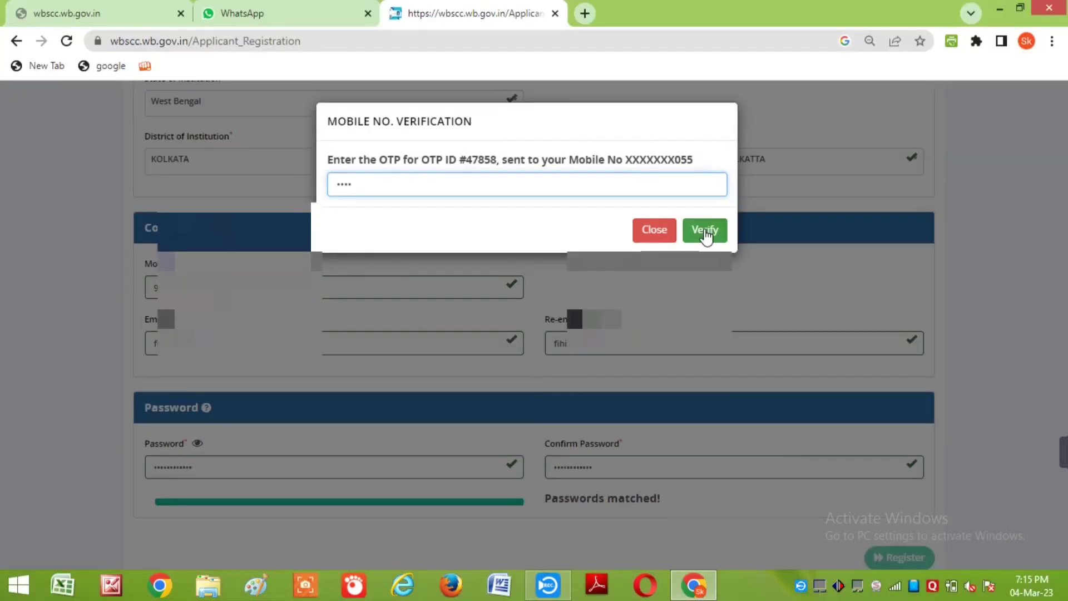
{"action": "left_click", "coordinate": [705, 232]}
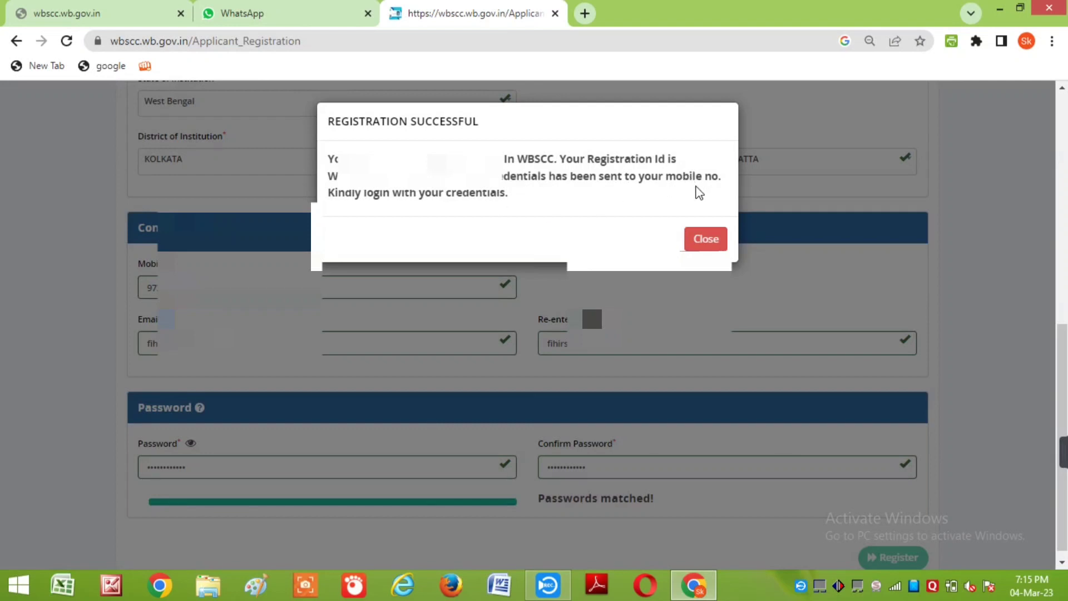
Step: Dismiss the success message and log in with the saved applicant ID, password and captcha
{"action": "left_click", "coordinate": [700, 245]}
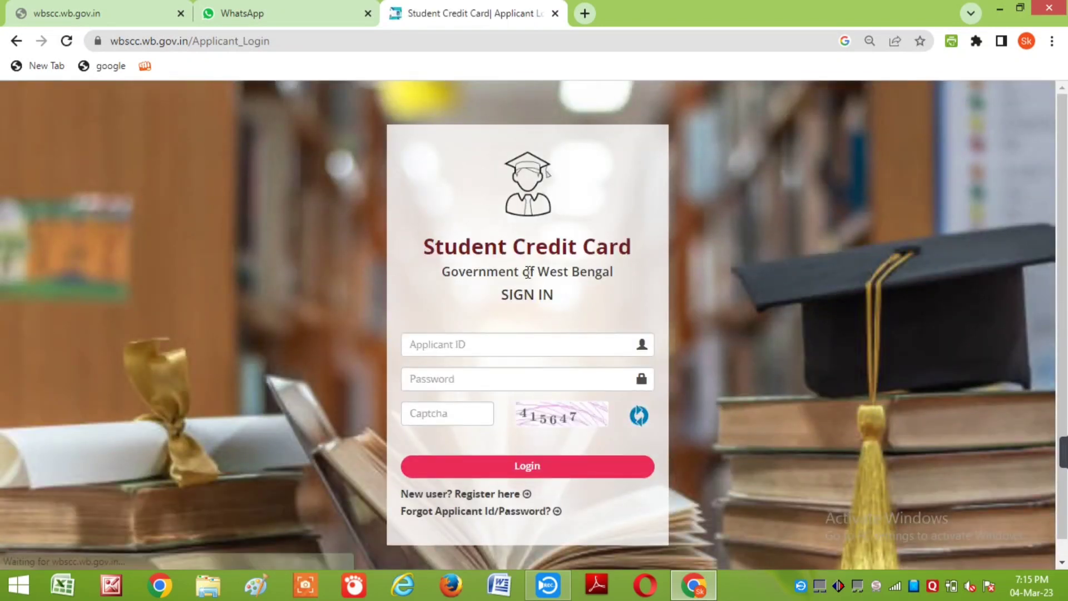
{"action": "left_click", "coordinate": [442, 347]}
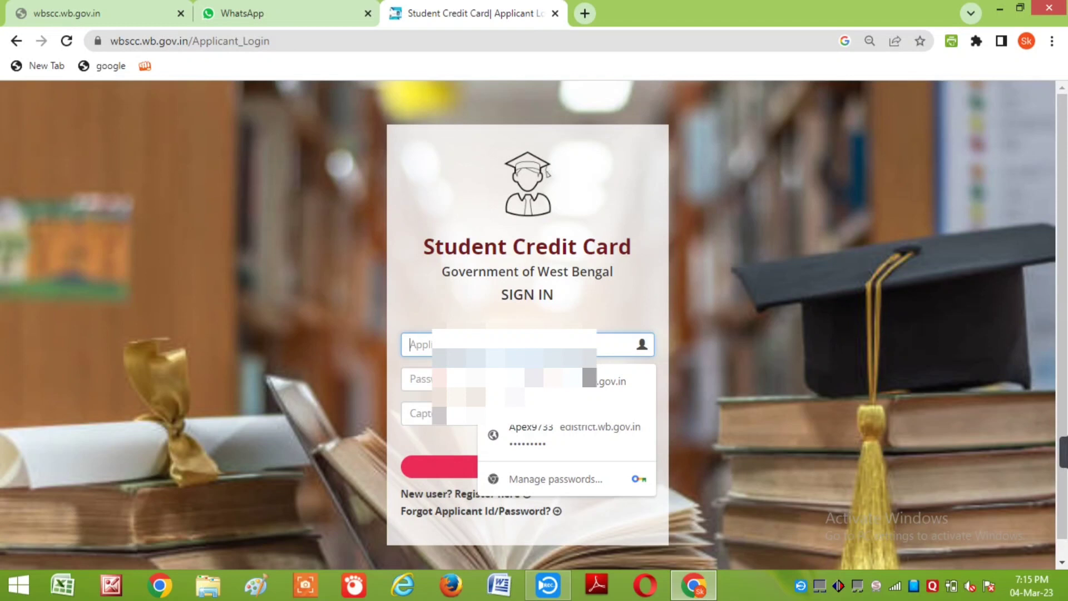
{"action": "key", "text": "Down"}
{"action": "key", "text": "Tab"}
{"action": "key", "text": "Tab"}
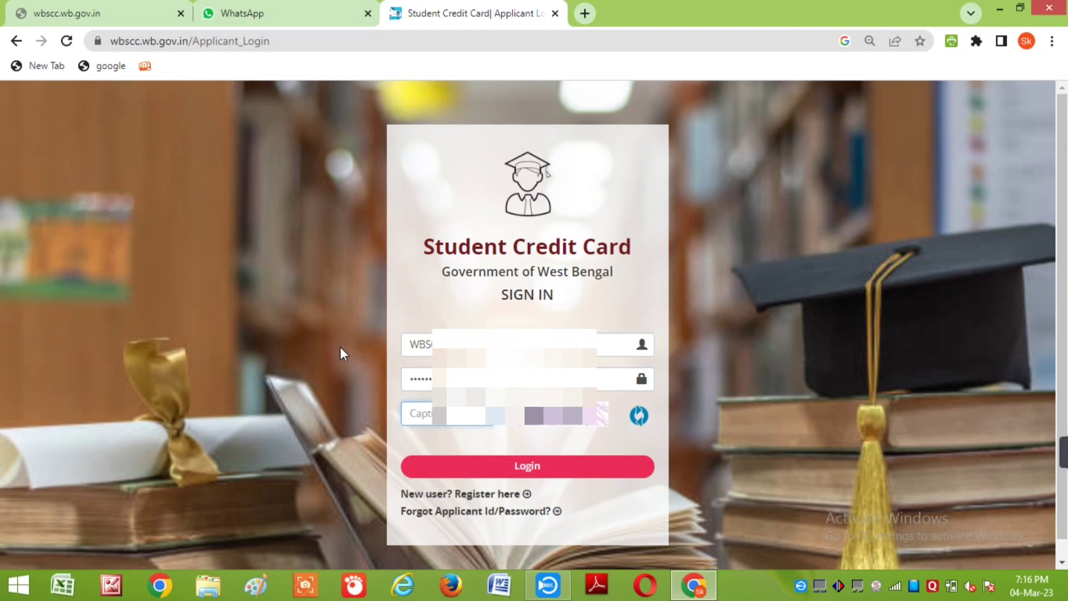
{"action": "left_click", "coordinate": [531, 469]}
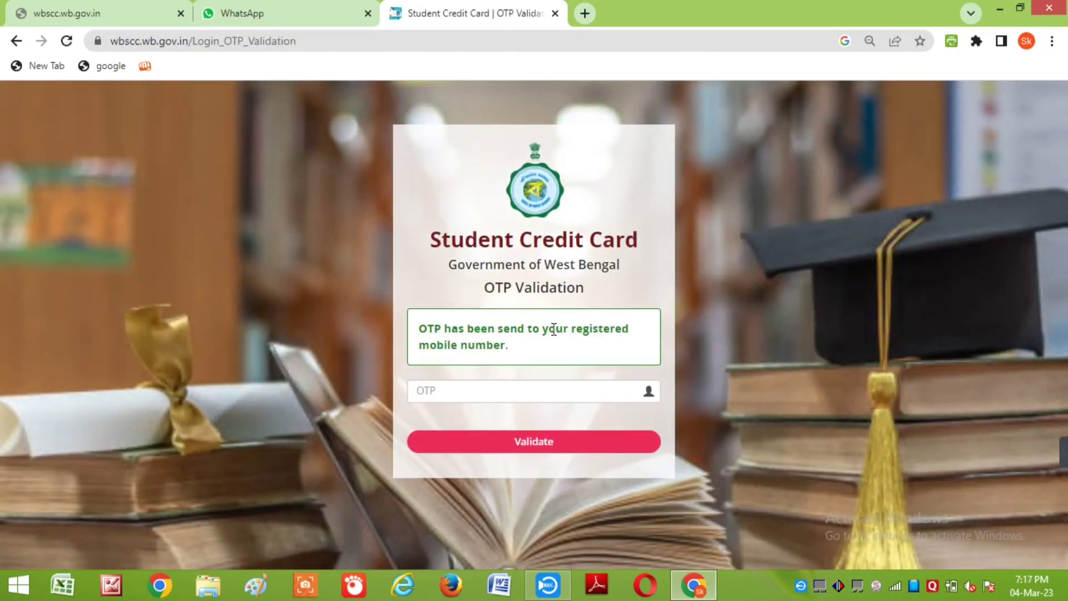
Step: Enter the login OTP and validate it
{"action": "left_click", "coordinate": [486, 387]}
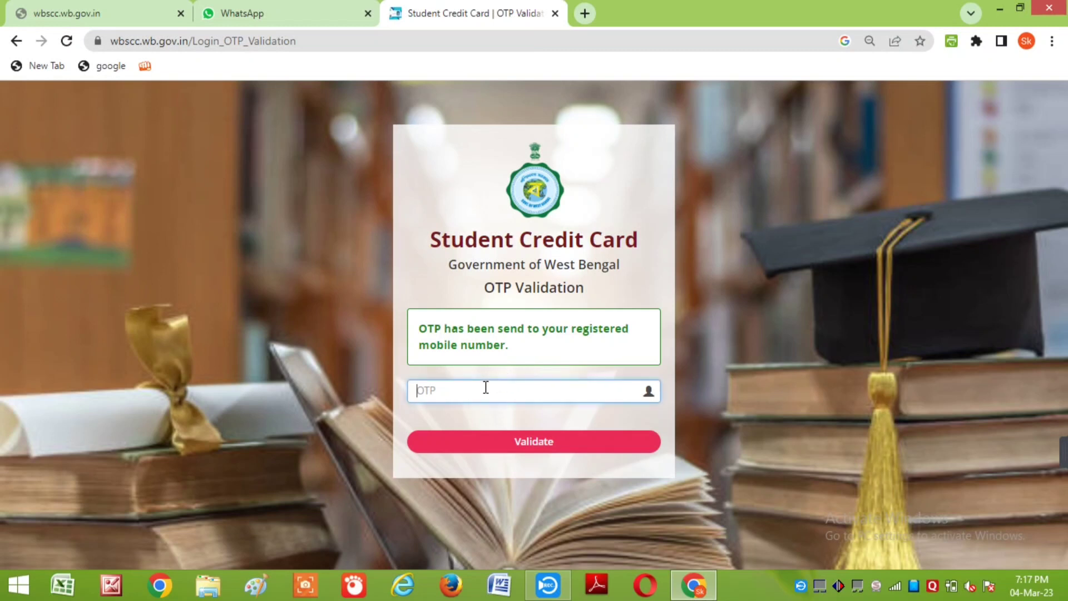
{"action": "left_click", "coordinate": [547, 442]}
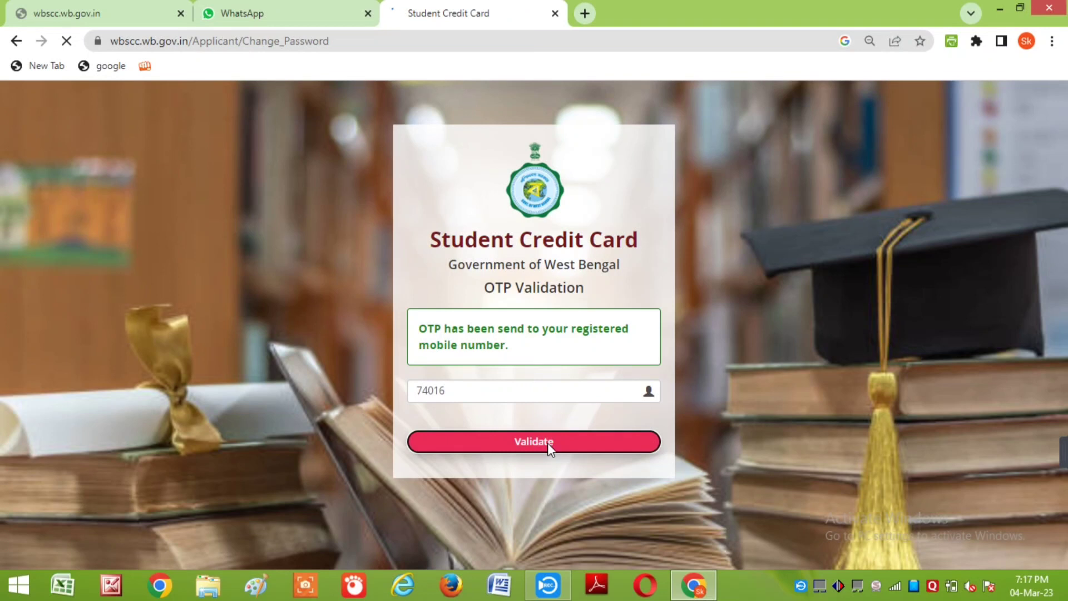
{"action": "left_click", "coordinate": [227, 204]}
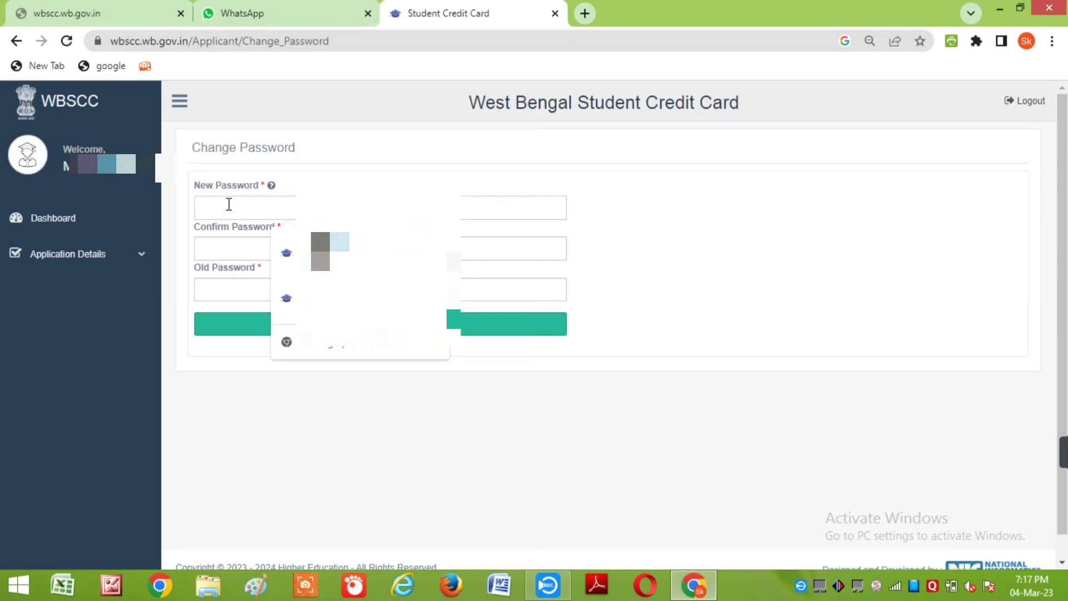
Step: Begin typing the new password on the Change Password page
{"action": "type", "text": "•"}
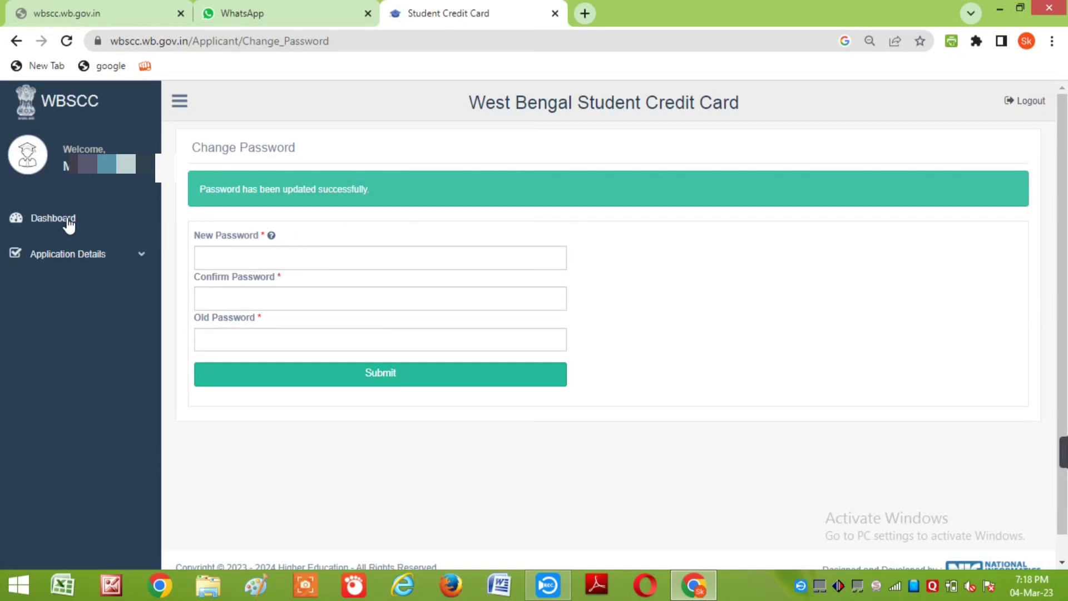
Step: Check the application status on the Dashboard and start the loan application with Apply Now
{"action": "left_click", "coordinate": [92, 260]}
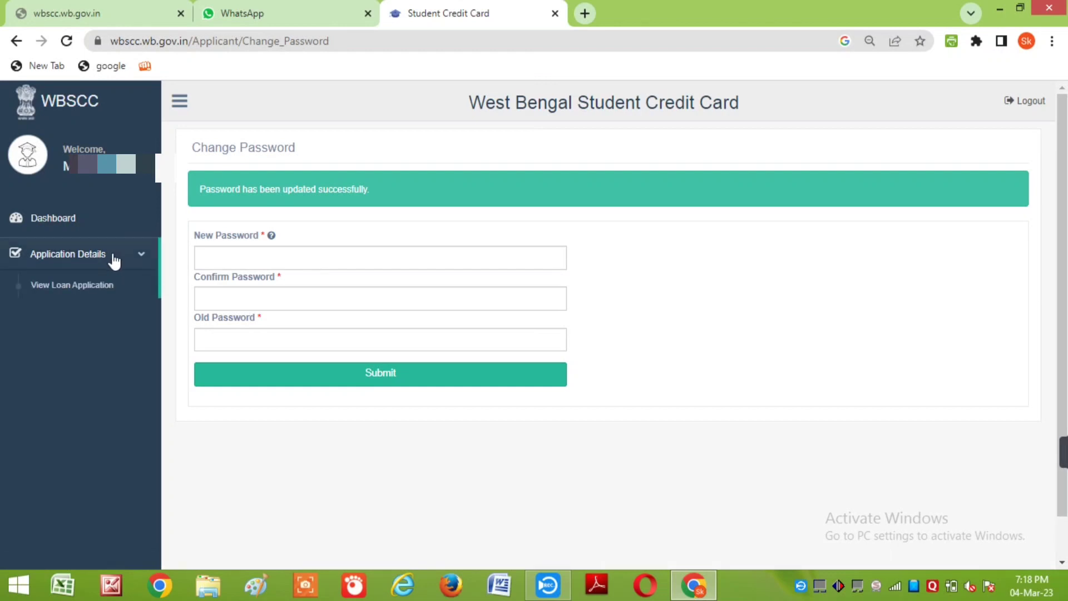
{"action": "left_click", "coordinate": [65, 221]}
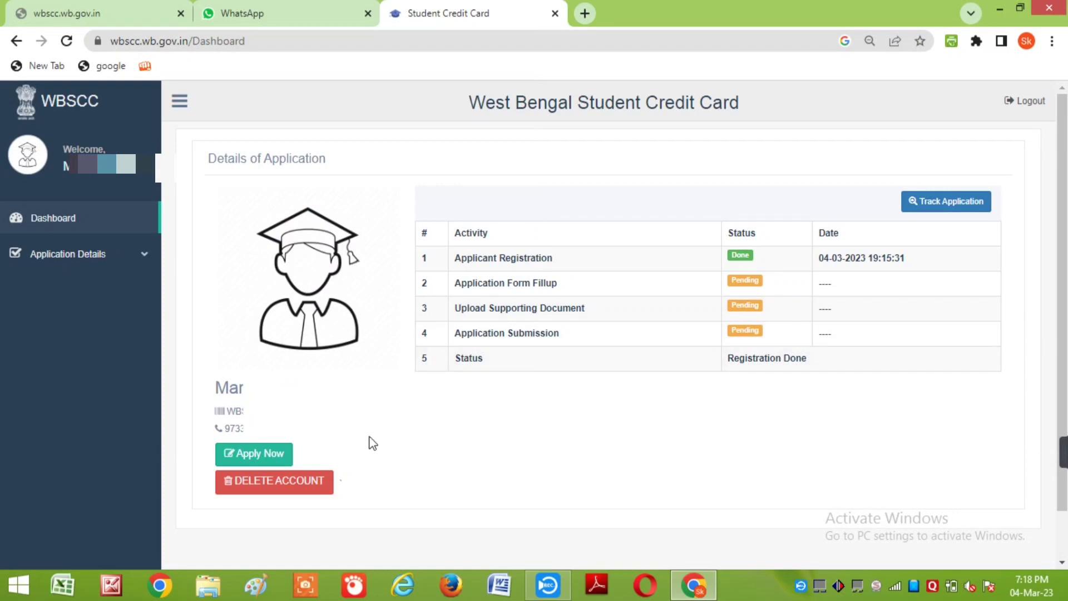
{"action": "left_click", "coordinate": [261, 455]}
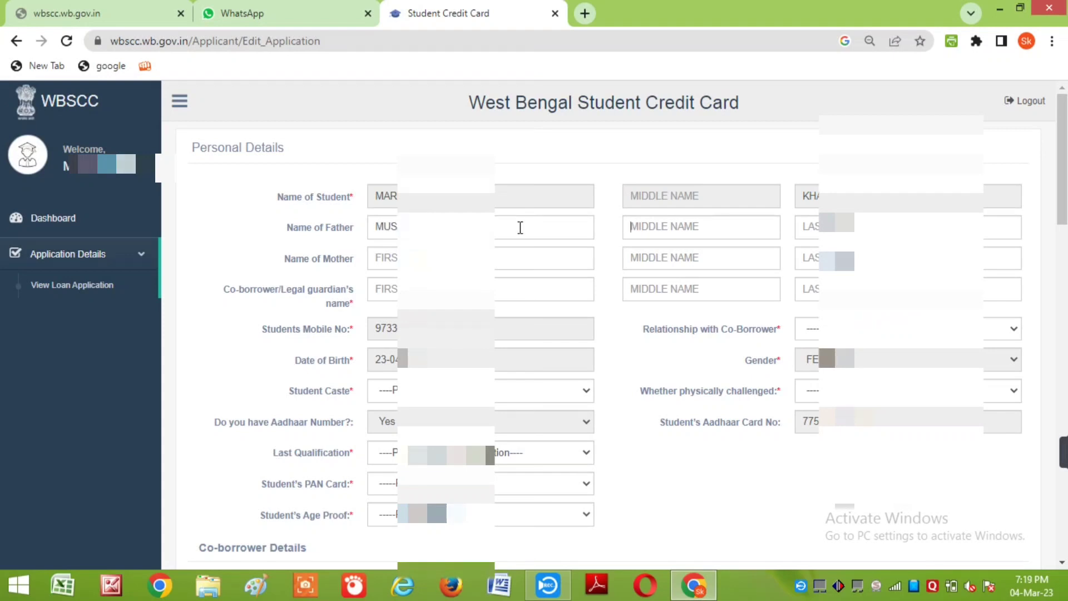
Step: Complete the father's name and fill in the mother's and co-borrower's names
{"action": "type", "text": "MO"}
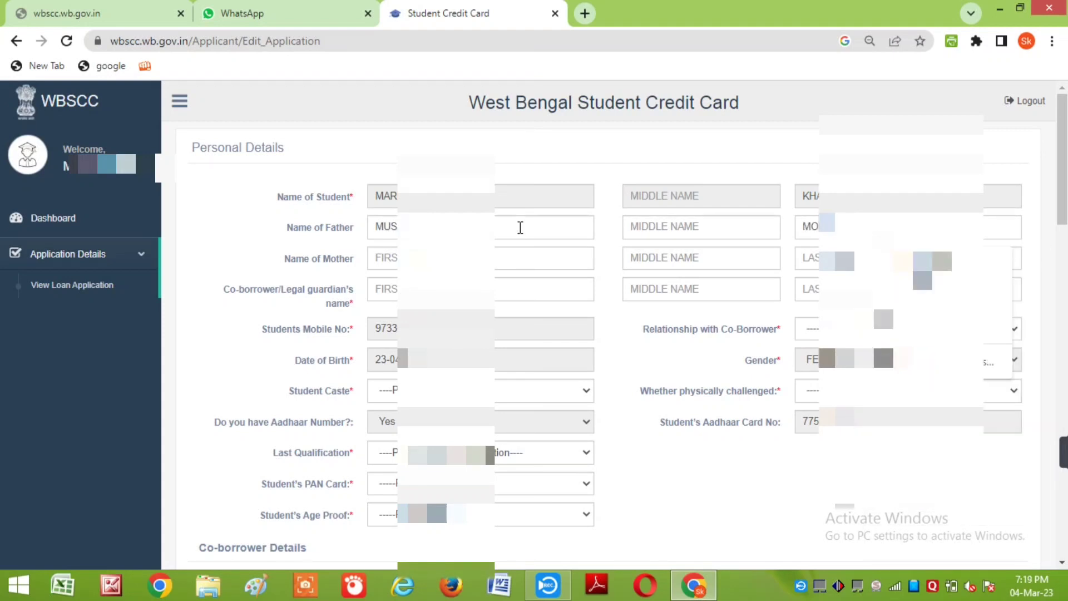
{"action": "key", "text": "Tab"}
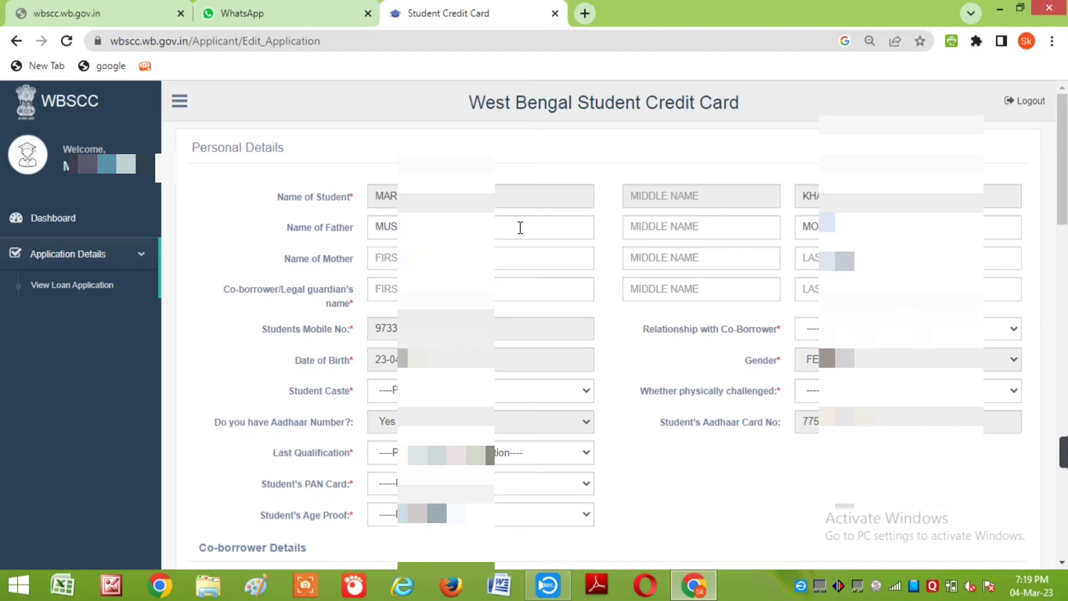
{"action": "type", "text": "RAB"}
{"action": "key", "text": "Tab"}
{"action": "type", "text": "M"}
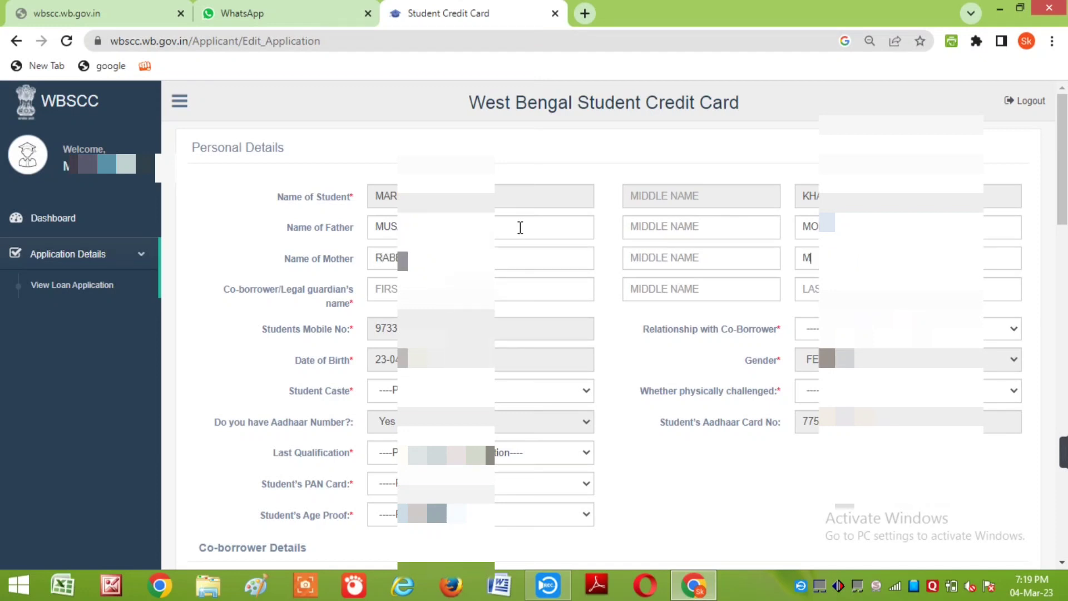
{"action": "type", "text": "O"}
{"action": "key", "text": "Tab"}
{"action": "type", "text": "MUS"}
Step: Set the co-borrower relationship, caste OBC and physically challenged No, then list qualifications
{"action": "left_click", "coordinate": [901, 329]}
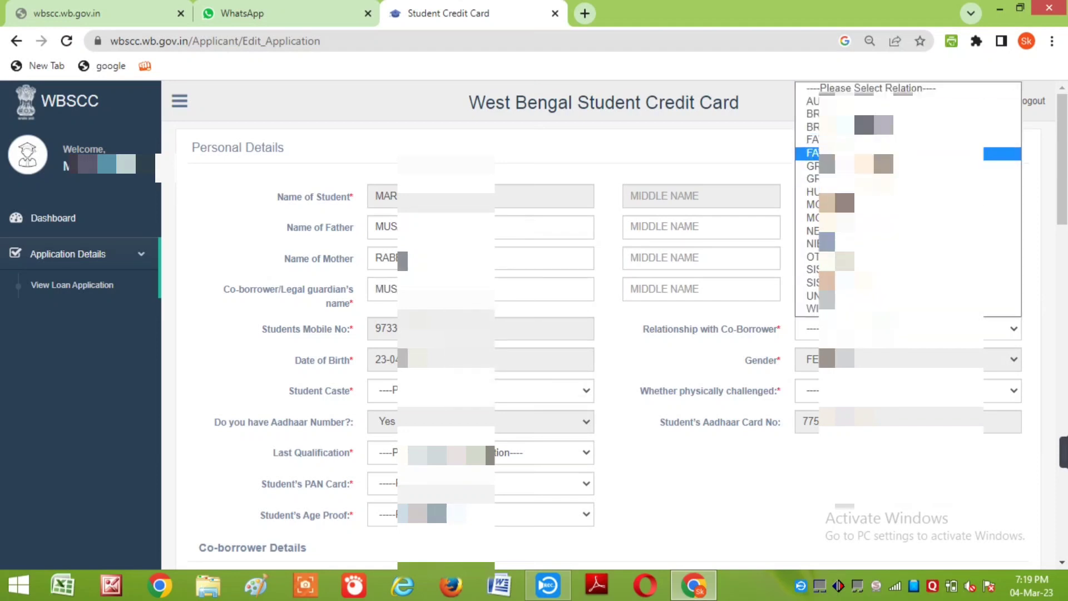
{"action": "left_click", "coordinate": [901, 153]}
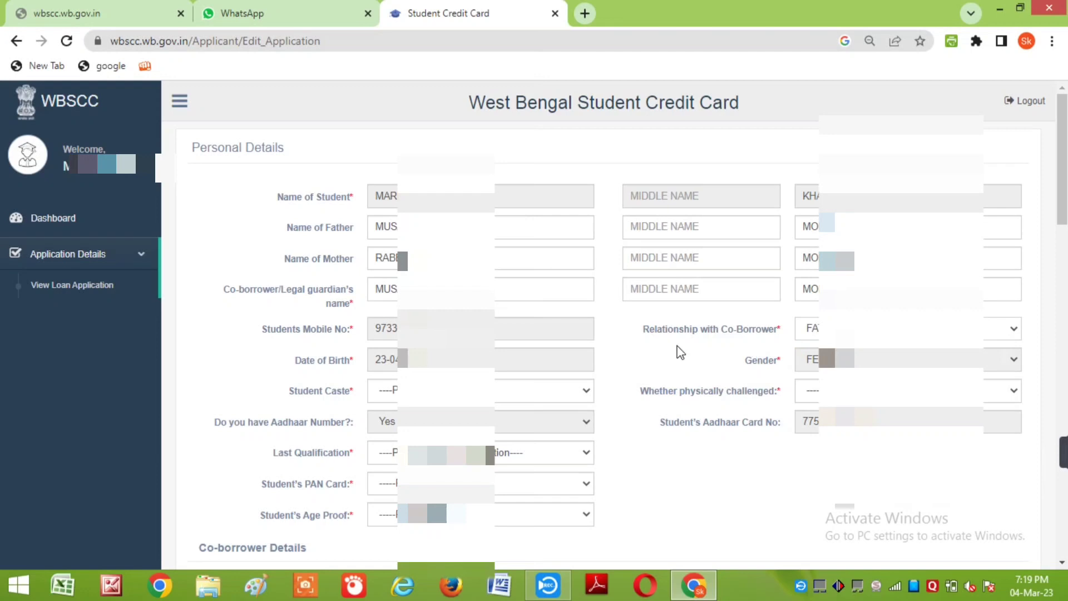
{"action": "key", "text": "Tab"}
{"action": "key", "text": "alt+Down"}
{"action": "key", "text": "Down"}
{"action": "key", "text": "Down"}
{"action": "key", "text": "Down"}
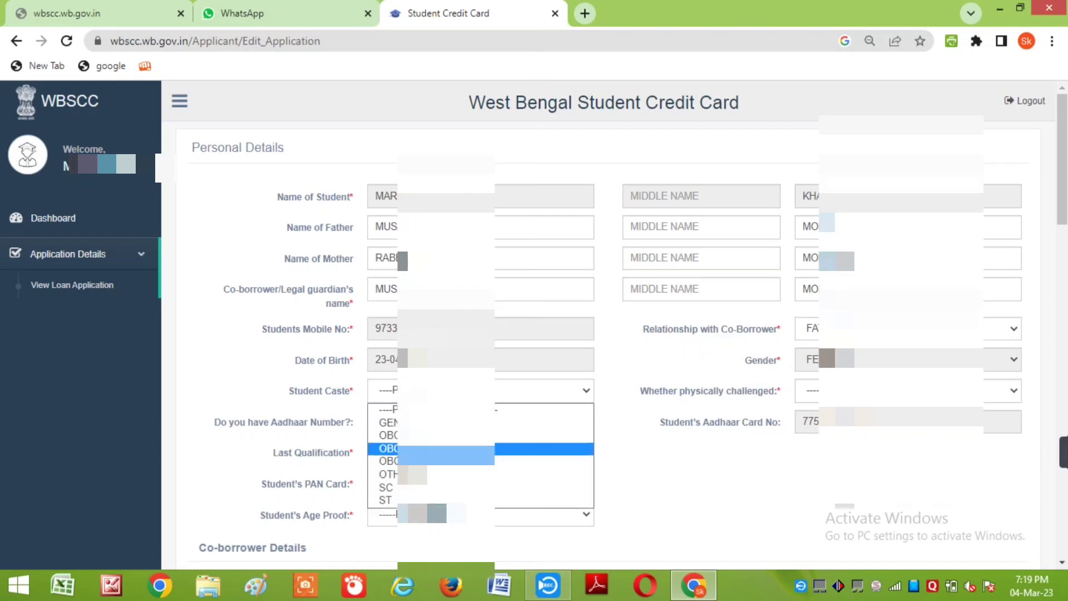
{"action": "key", "text": "Return"}
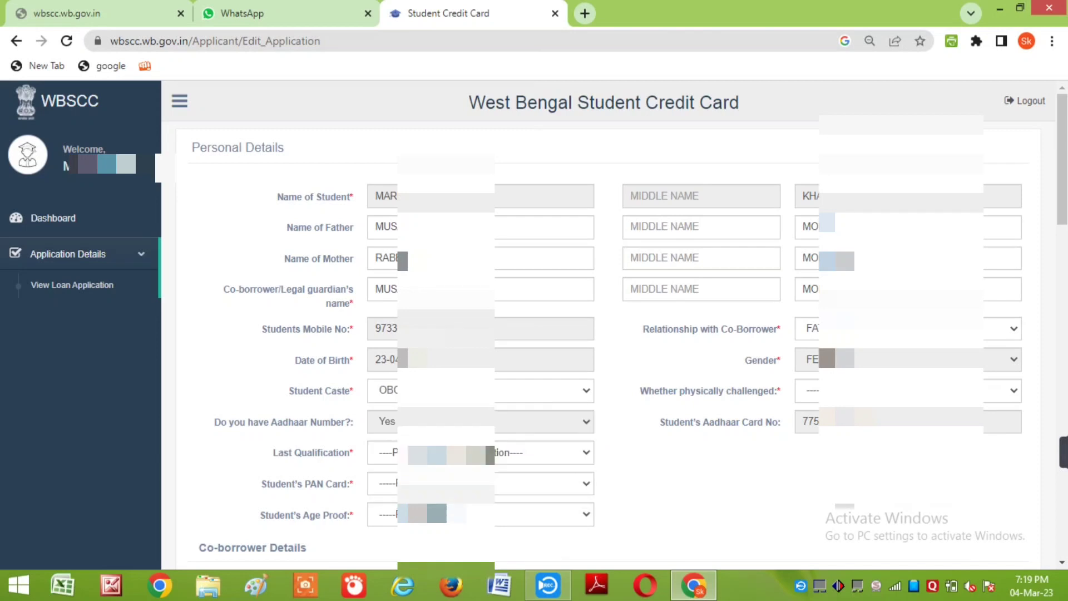
{"action": "left_click", "coordinate": [823, 395]}
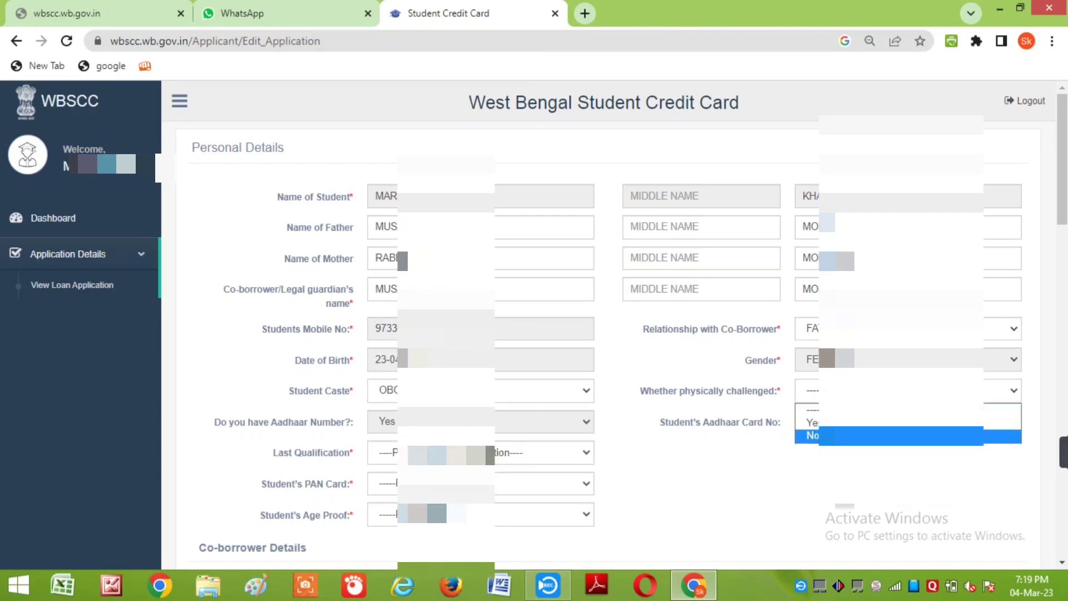
{"action": "left_click", "coordinate": [812, 435]}
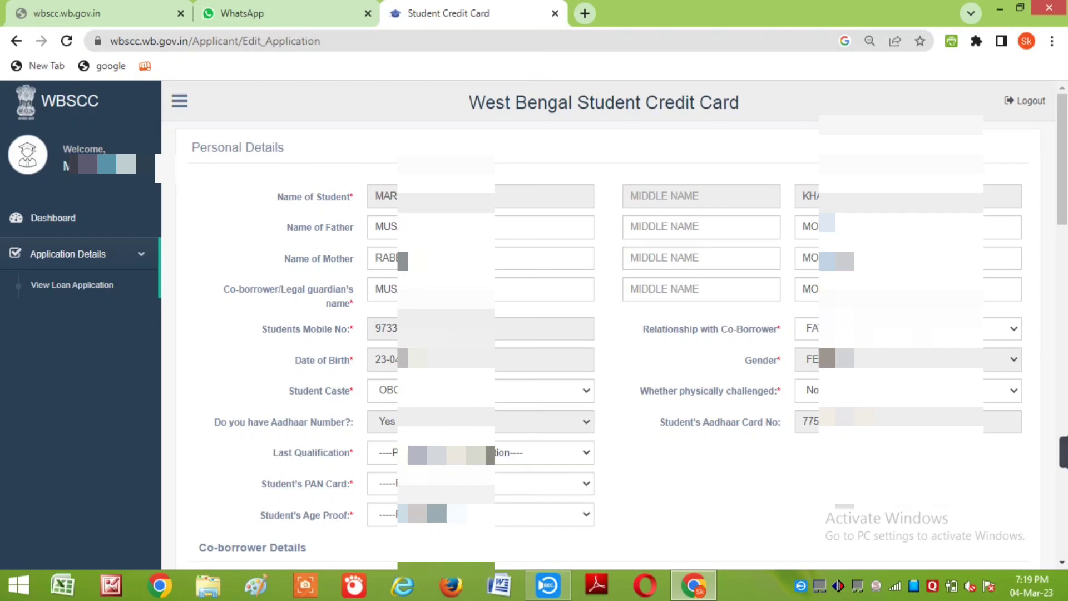
{"action": "key", "text": "alt+Down"}
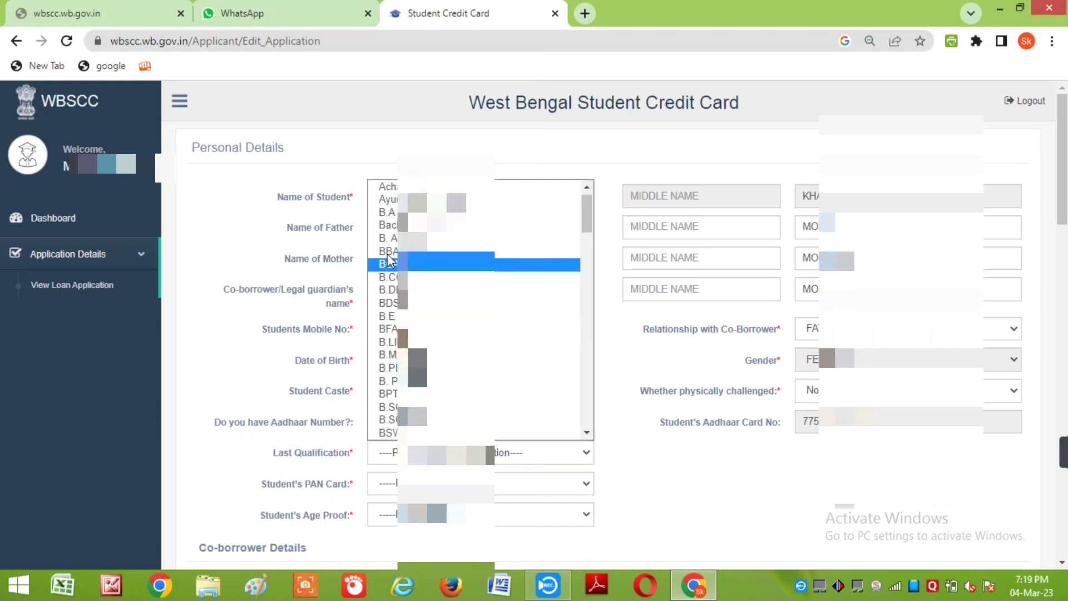
Step: Set last qualification to B.A, enter the student's PAN number, and choose a secondary-exam age proof
{"action": "left_click", "coordinate": [390, 223]}
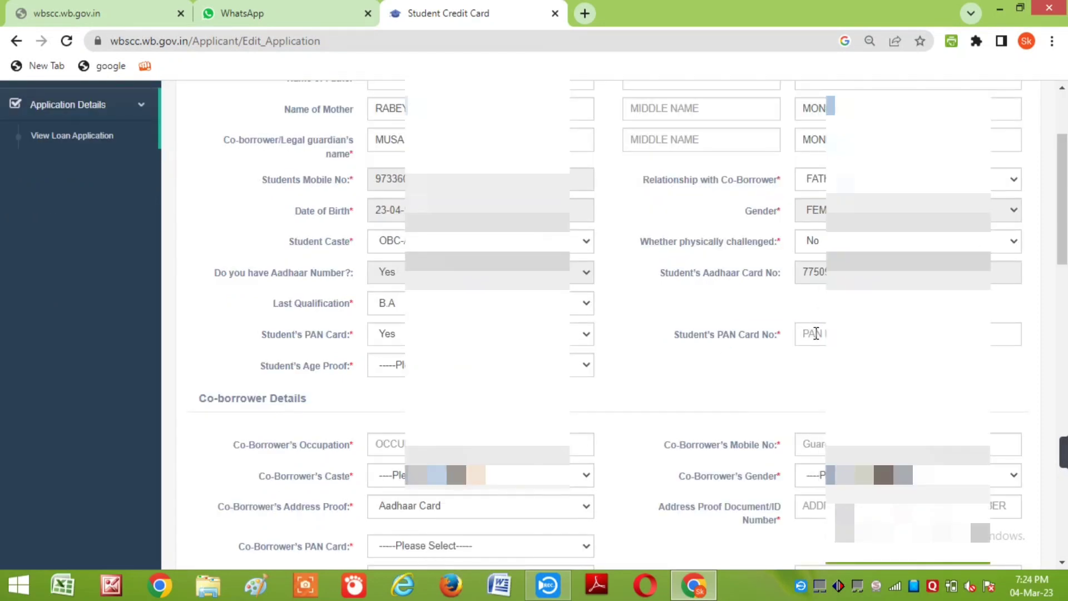
{"action": "type", "text": "KYCP"}
{"action": "left_click", "coordinate": [505, 367]}
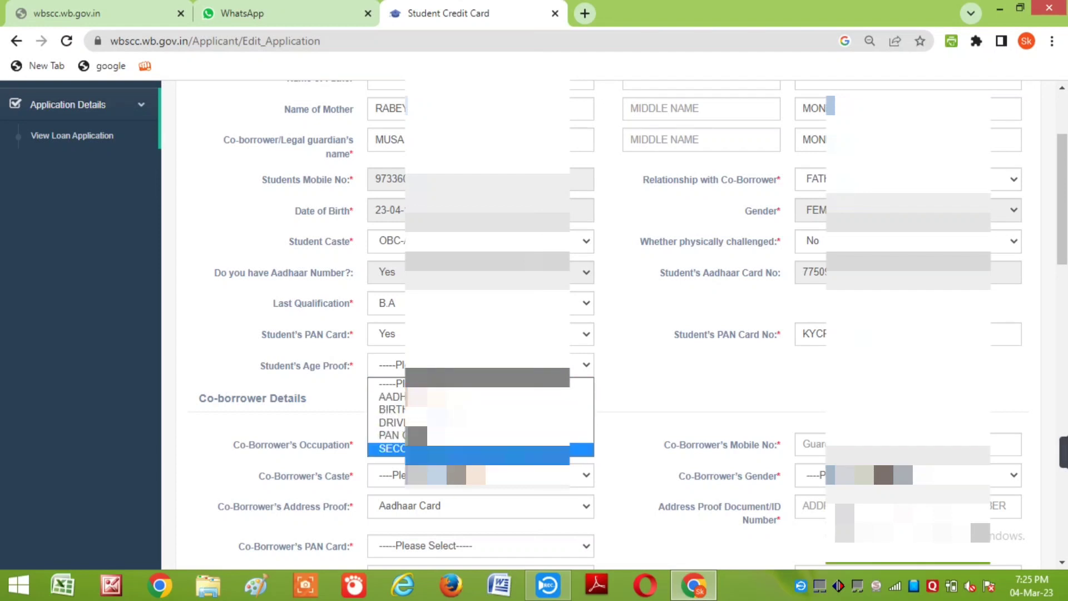
{"action": "key", "text": "Return"}
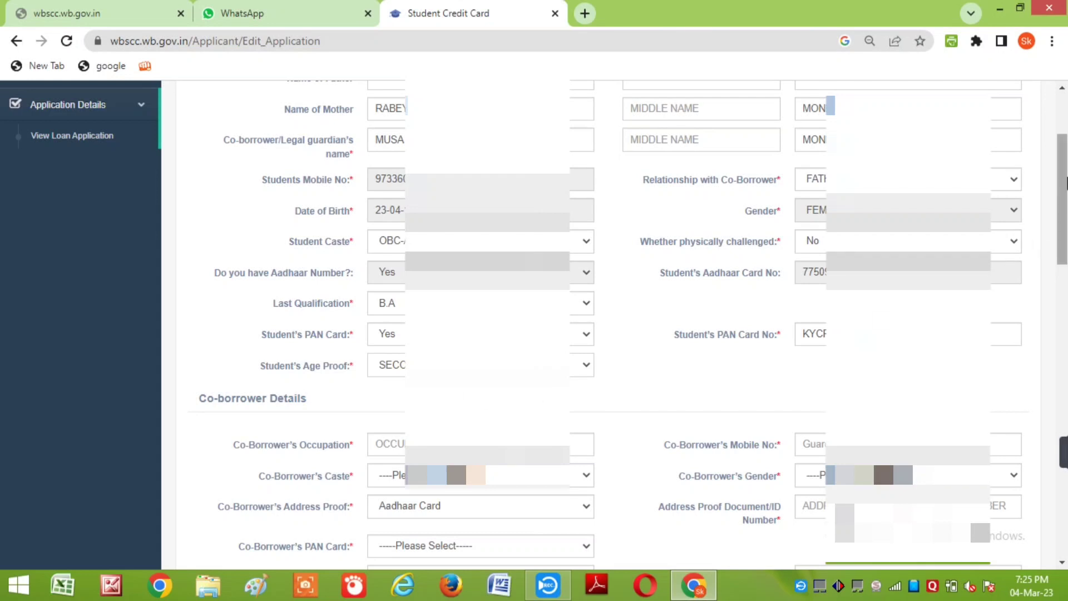
{"action": "scroll", "coordinate": [612, 325], "scroll_direction": "down", "scroll_amount": 5}
{"action": "scroll", "coordinate": [273, 136], "scroll_direction": "down", "scroll_amount": 1}
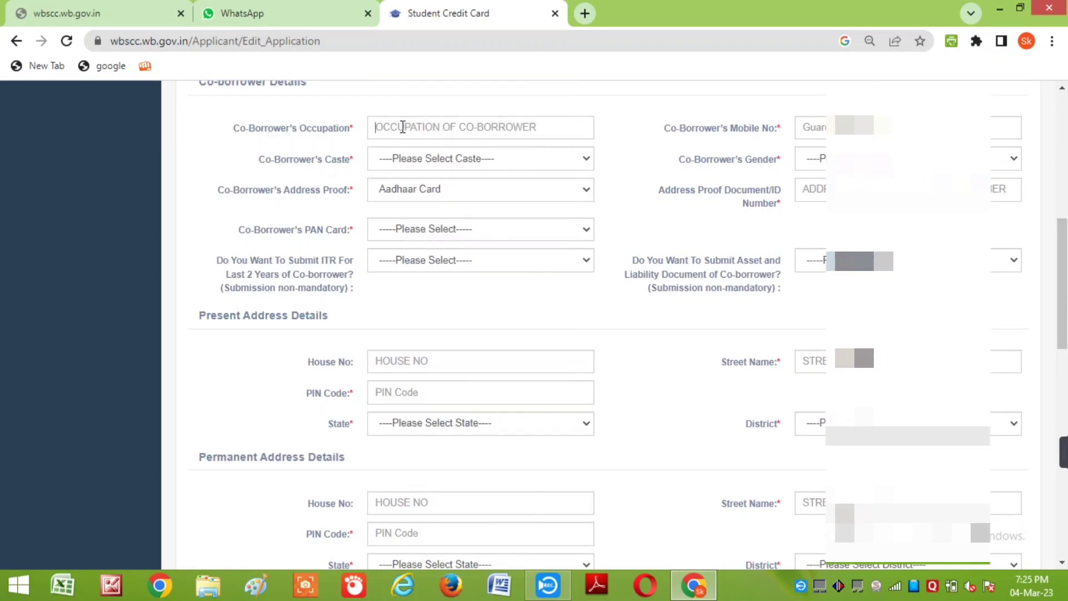
Step: Enter co-borrower occupation SMALL BUSINESS and mobile number, caste OBC-A, gender MALE, Aadhaar Card proof
{"action": "type", "text": "SMALL BUSINESS"}
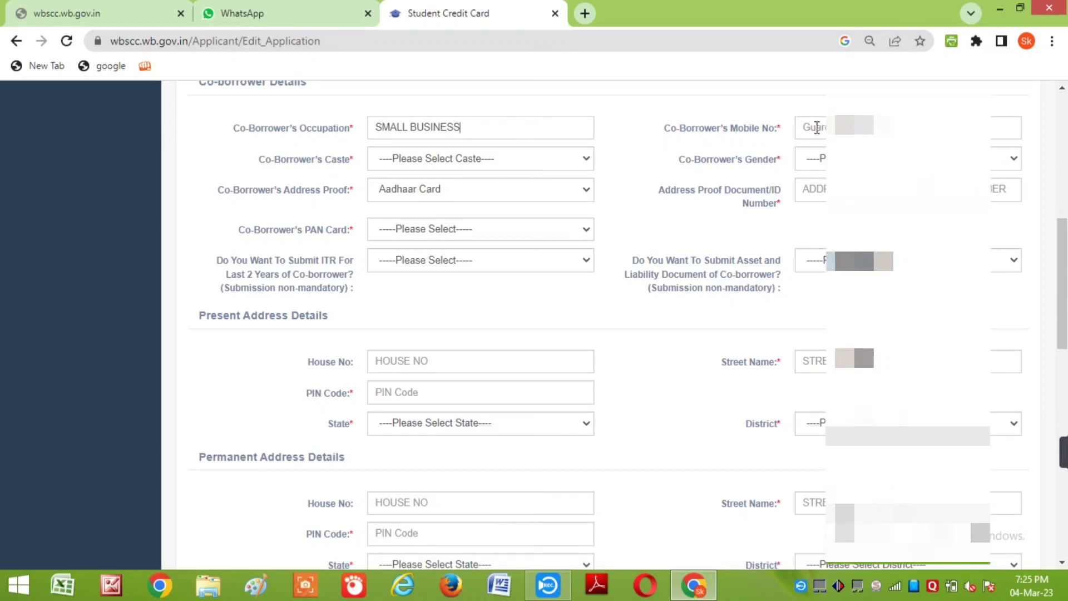
{"action": "left_click", "coordinate": [816, 129]}
{"action": "type", "text": "97335"}
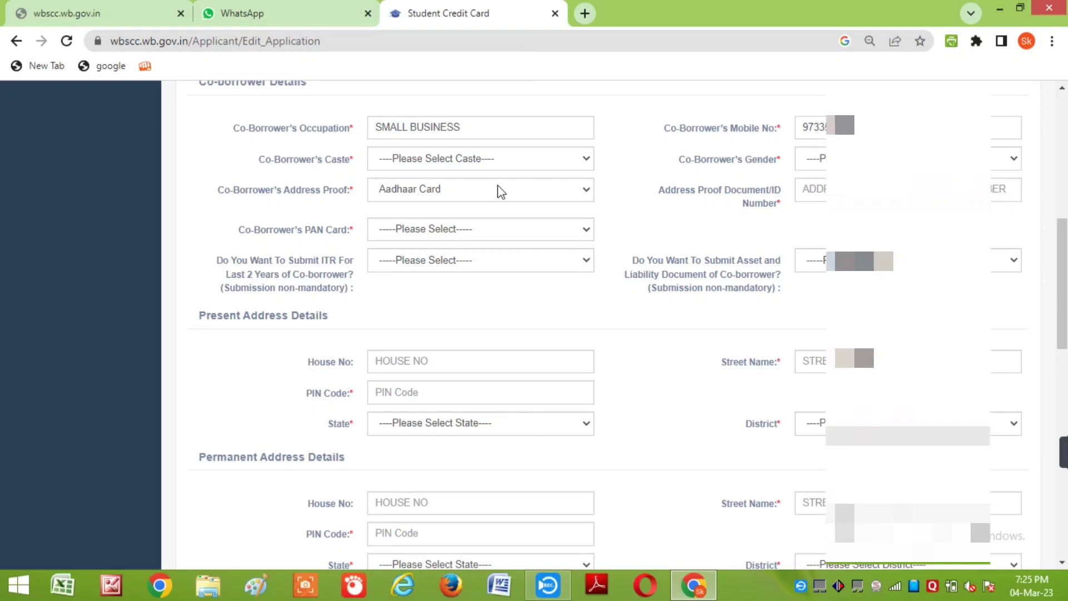
{"action": "left_click", "coordinate": [465, 163]}
{"action": "left_click", "coordinate": [419, 217]}
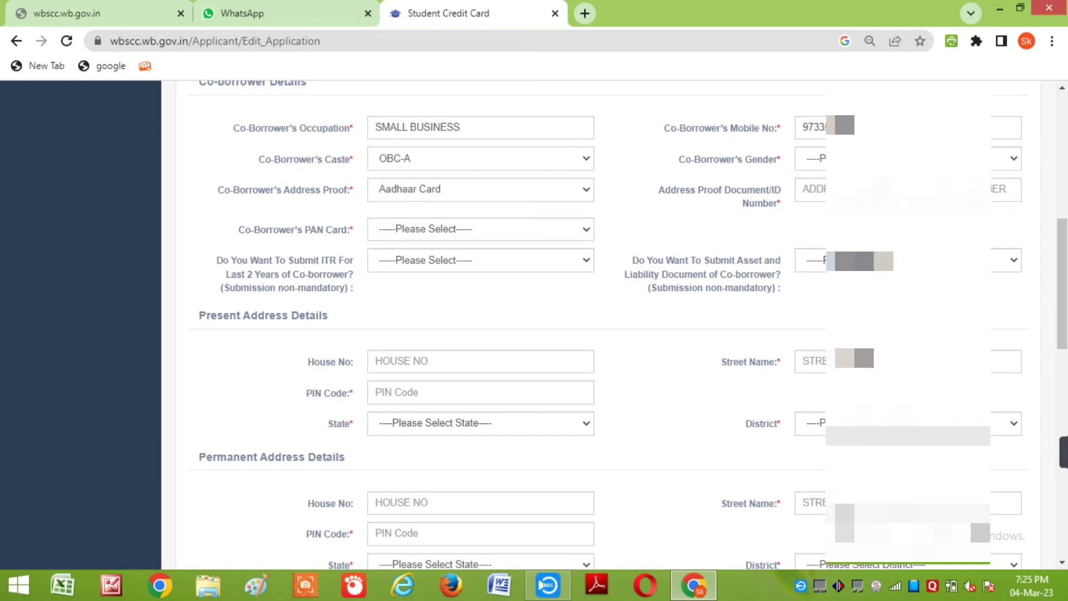
{"action": "left_click", "coordinate": [809, 167]}
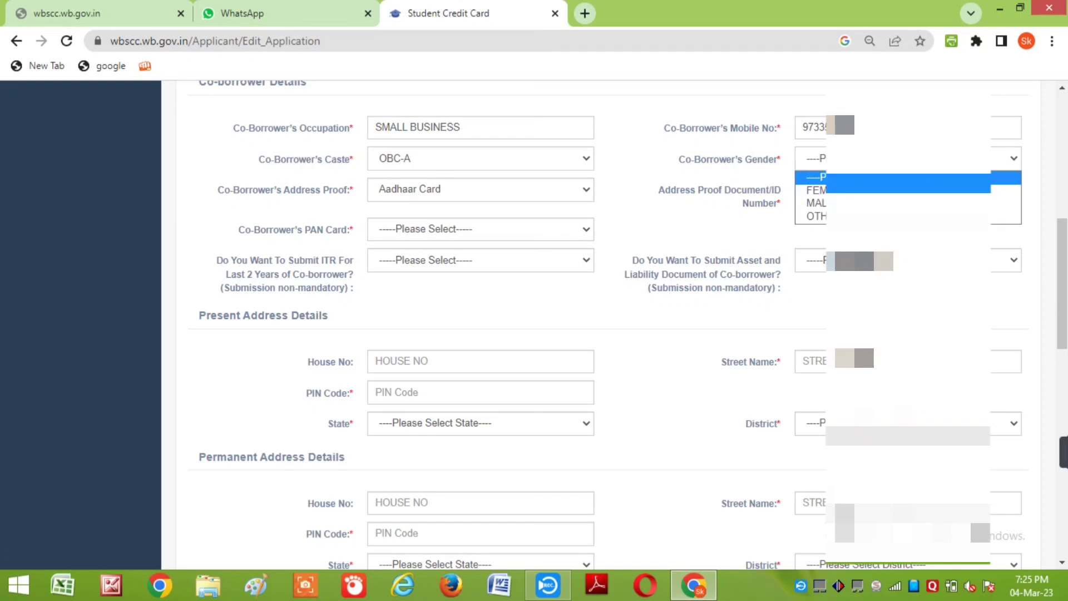
{"action": "left_click", "coordinate": [824, 204]}
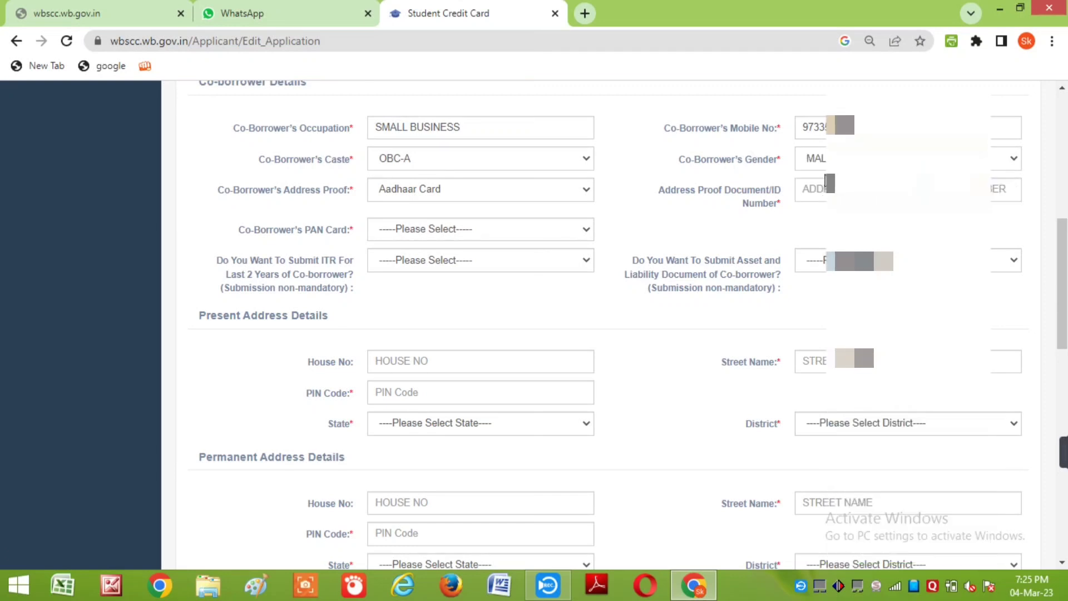
{"action": "left_click", "coordinate": [426, 195]}
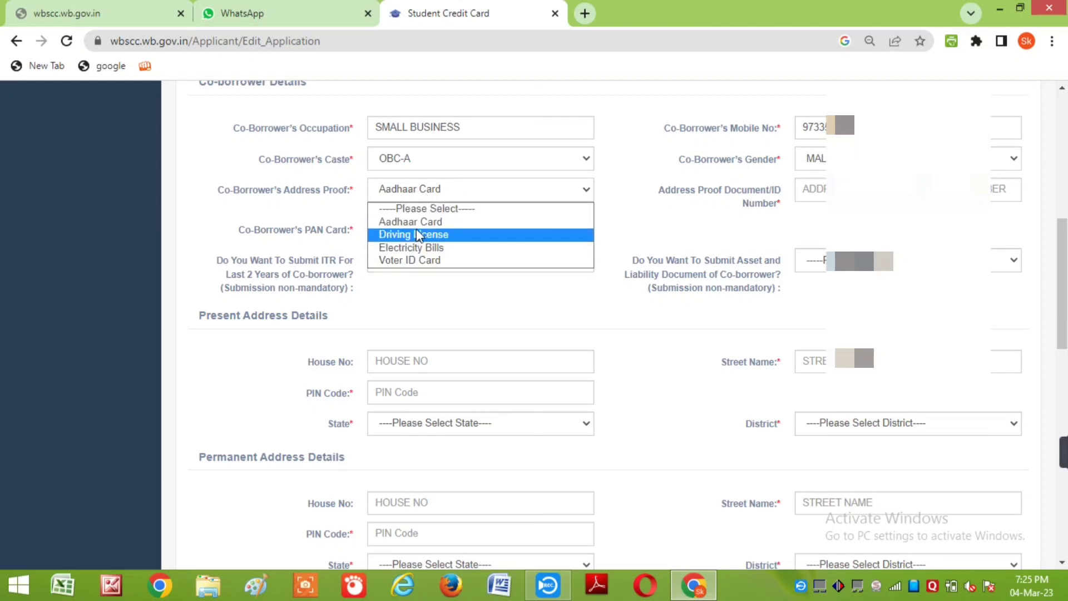
{"action": "left_click", "coordinate": [401, 222]}
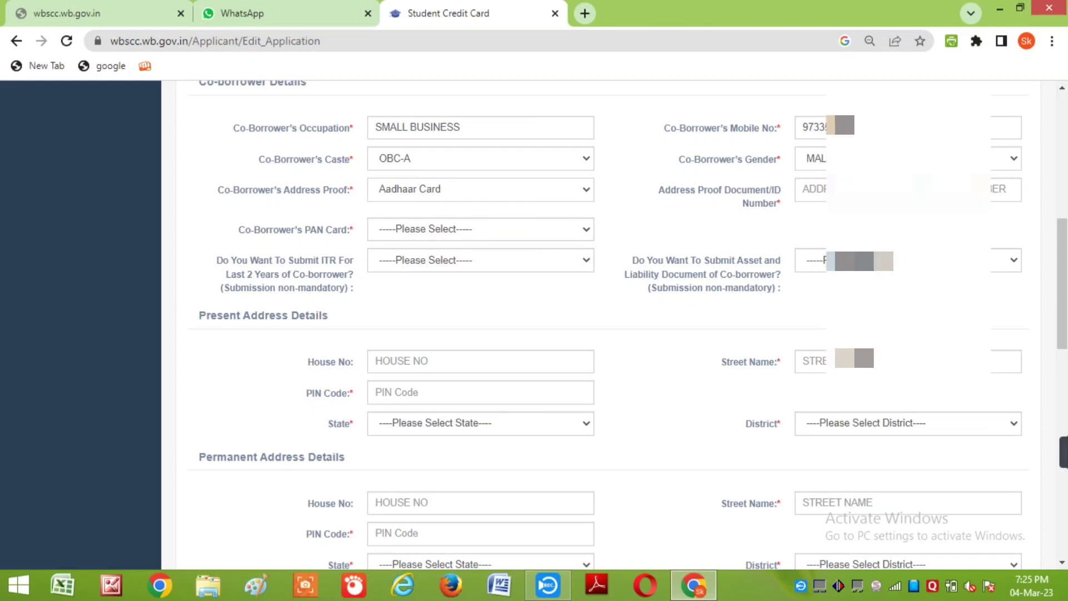
Step: Set co-borrower PAN to Yes with the PAN number, and answer No for ITR and asset documents
{"action": "left_click", "coordinate": [392, 229]}
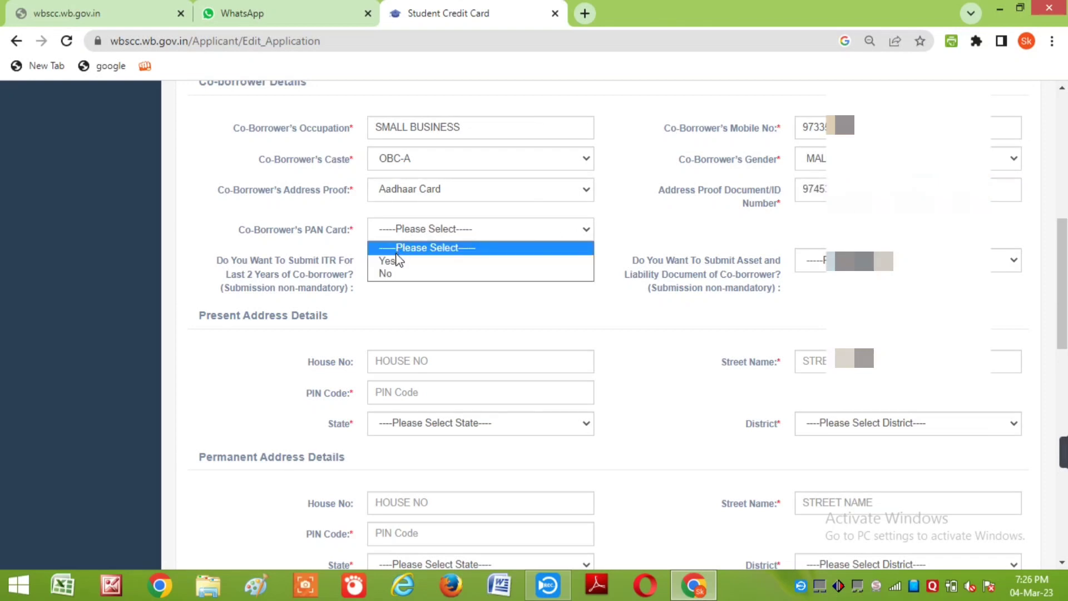
{"action": "left_click", "coordinate": [393, 261]}
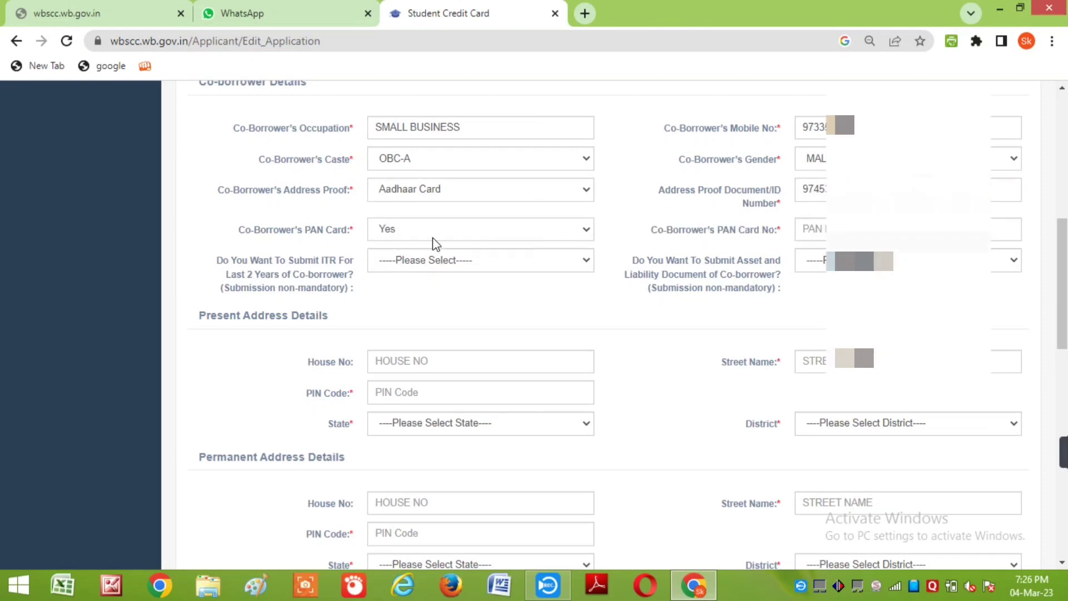
{"action": "left_click", "coordinate": [825, 228]}
{"action": "key", "text": "ctrl+v"}
{"action": "left_click", "coordinate": [420, 261]}
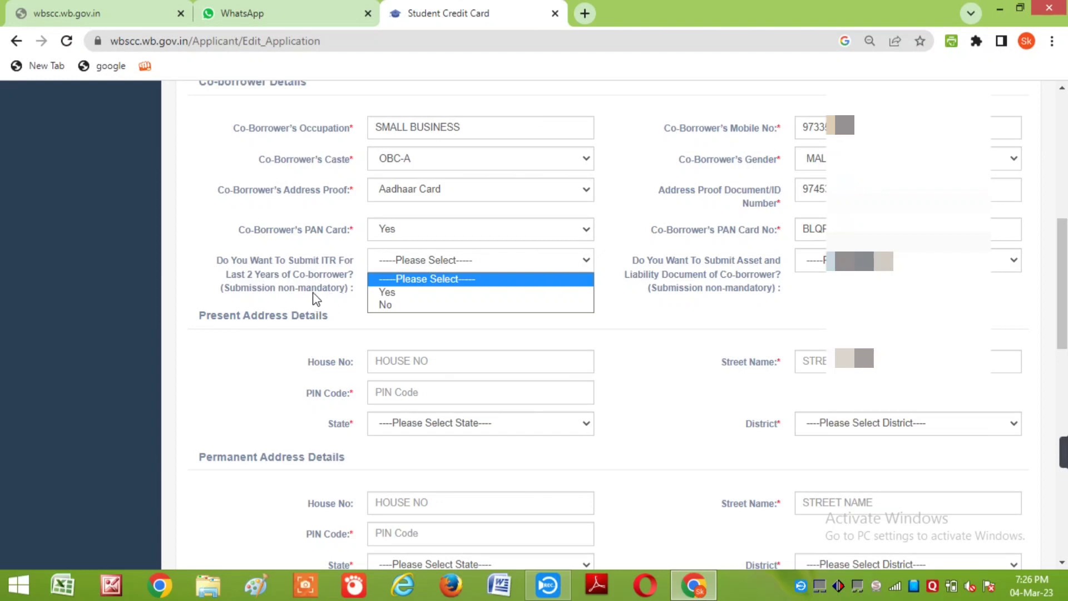
{"action": "left_click", "coordinate": [386, 304]}
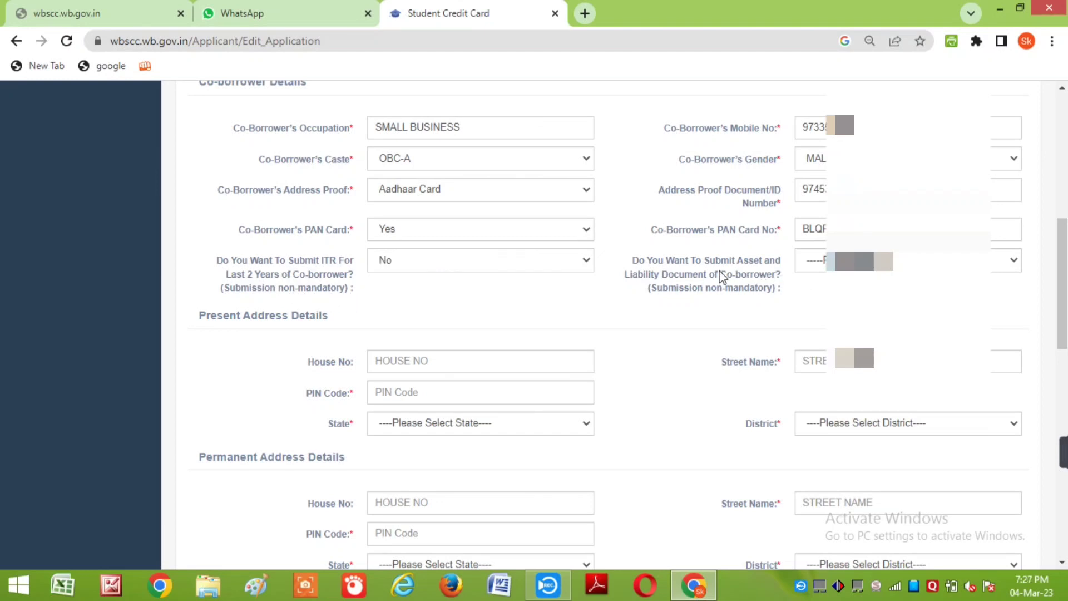
{"action": "left_click", "coordinate": [813, 262]}
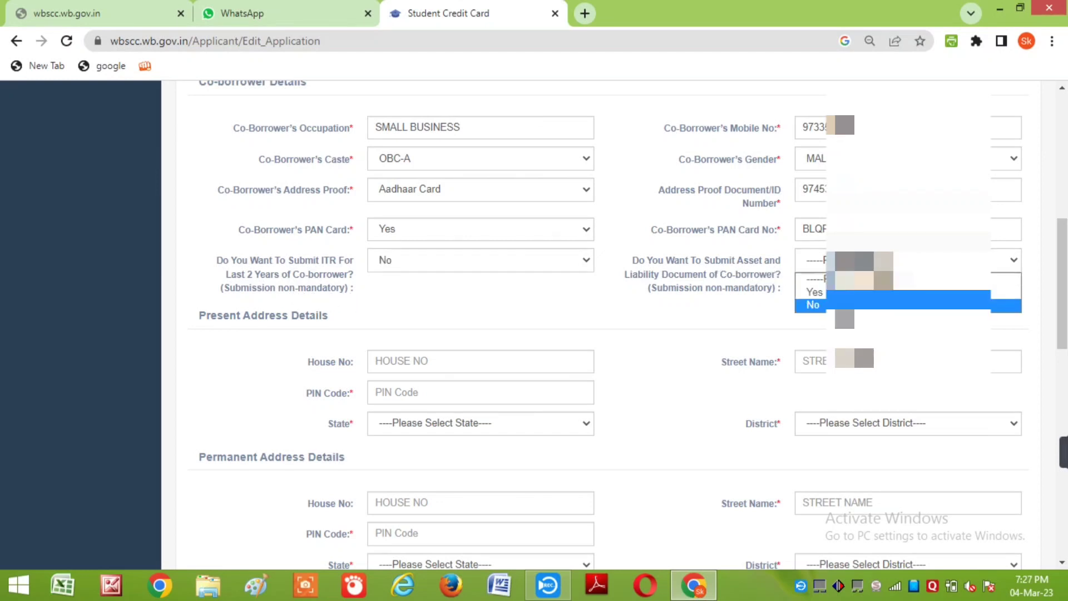
{"action": "left_click", "coordinate": [813, 305]}
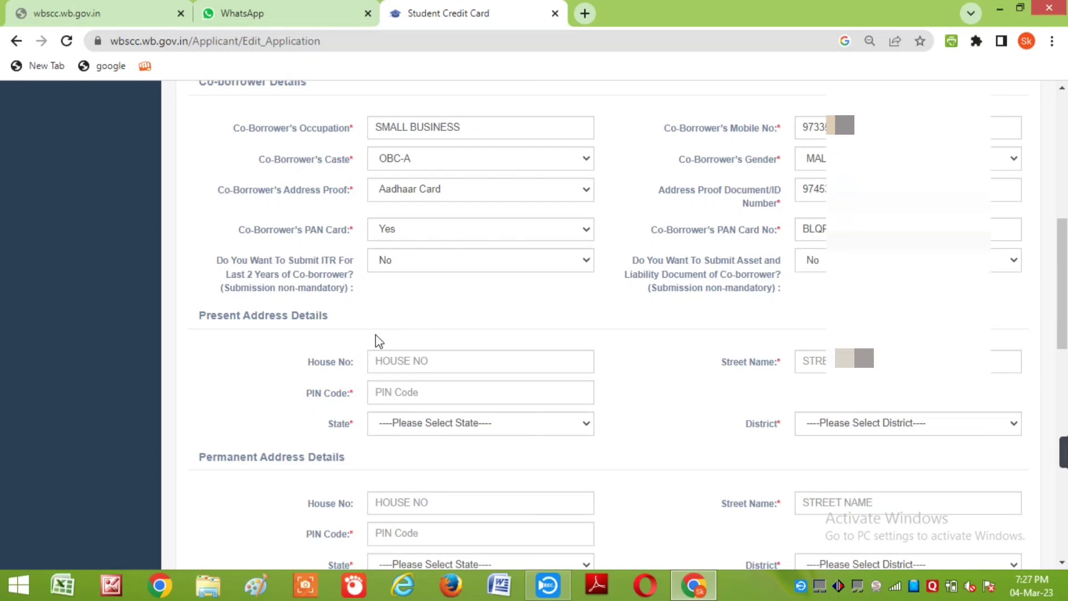
{"action": "left_click_drag", "start_coordinate": [1063, 253], "coordinate": [1062, 313]}
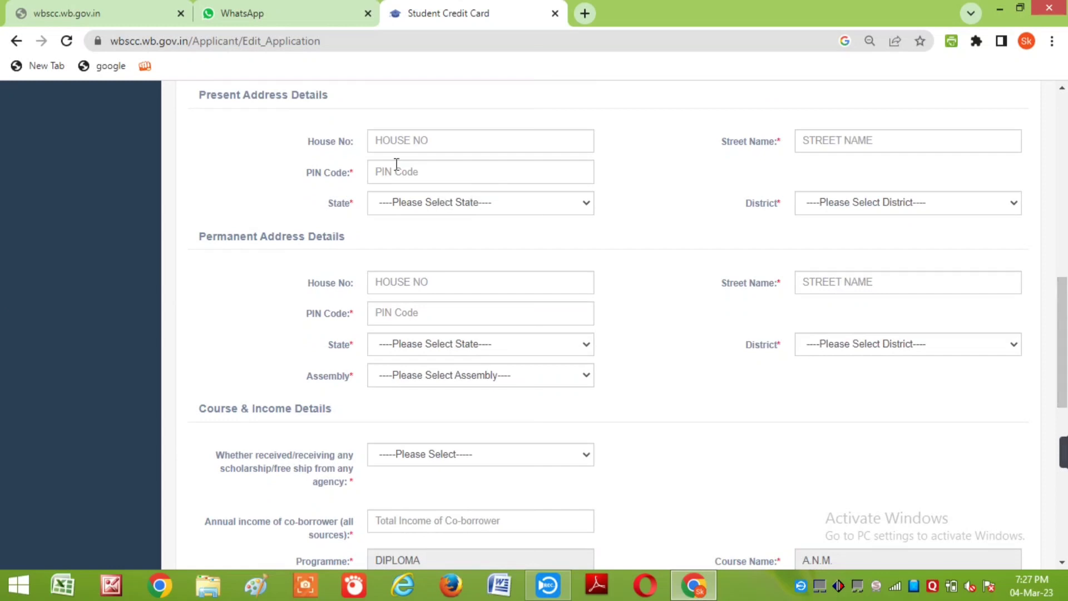
Step: Enter the present address street name and PIN code
{"action": "left_click", "coordinate": [406, 140]}
{"action": "left_click", "coordinate": [822, 144]}
{"action": "type", "text": "SALIKA"}
{"action": "key", "text": "Tab"}
{"action": "type", "text": "743355"}
Step: Choose state West Bengal, district SOUTH TWENTY FOUR PARGANAS, and assembly Magrahat Purba
{"action": "left_click", "coordinate": [482, 203]}
{"action": "key", "text": "w"}
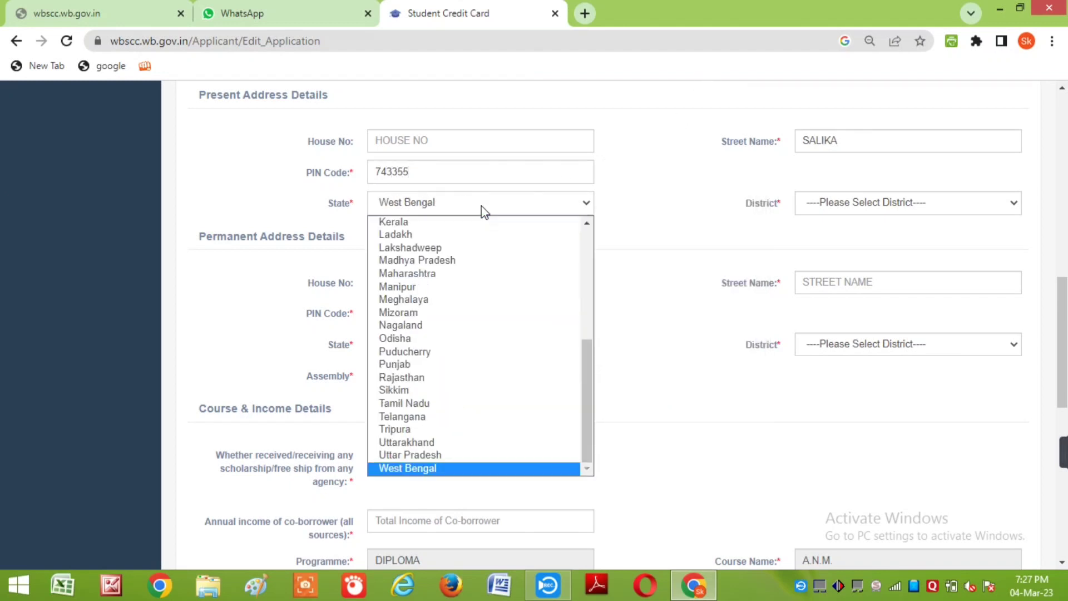
{"action": "key", "text": "Return"}
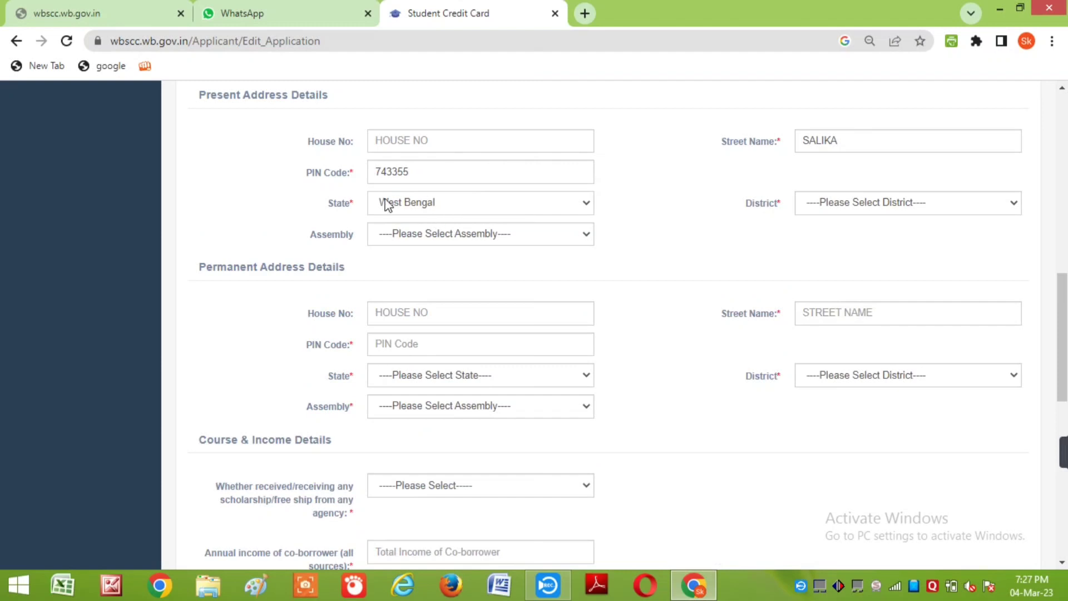
{"action": "left_click", "coordinate": [868, 203]}
{"action": "left_click", "coordinate": [901, 453]}
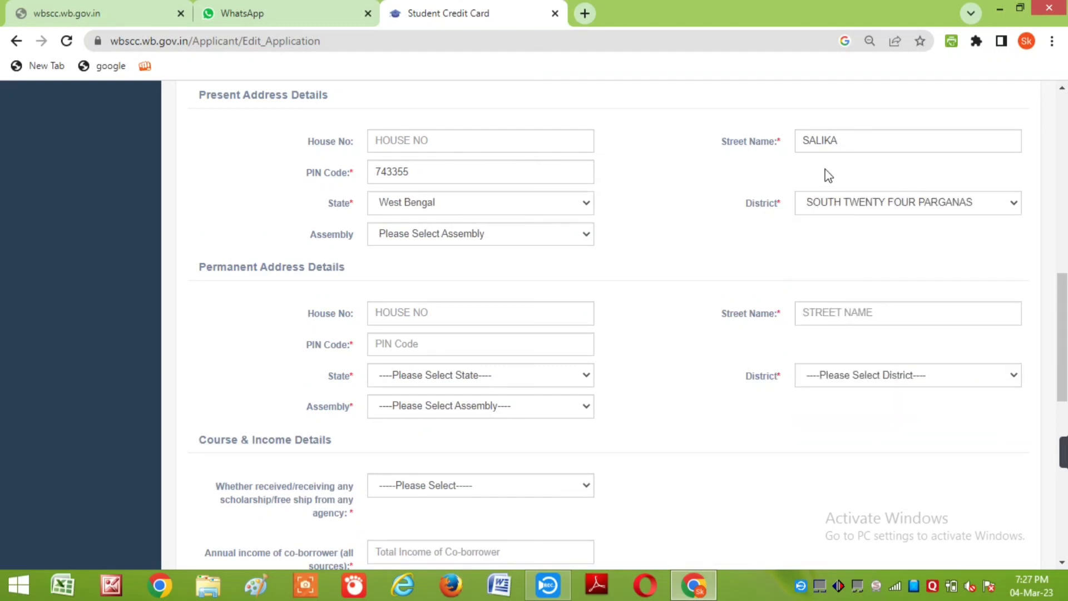
{"action": "left_click", "coordinate": [423, 234]}
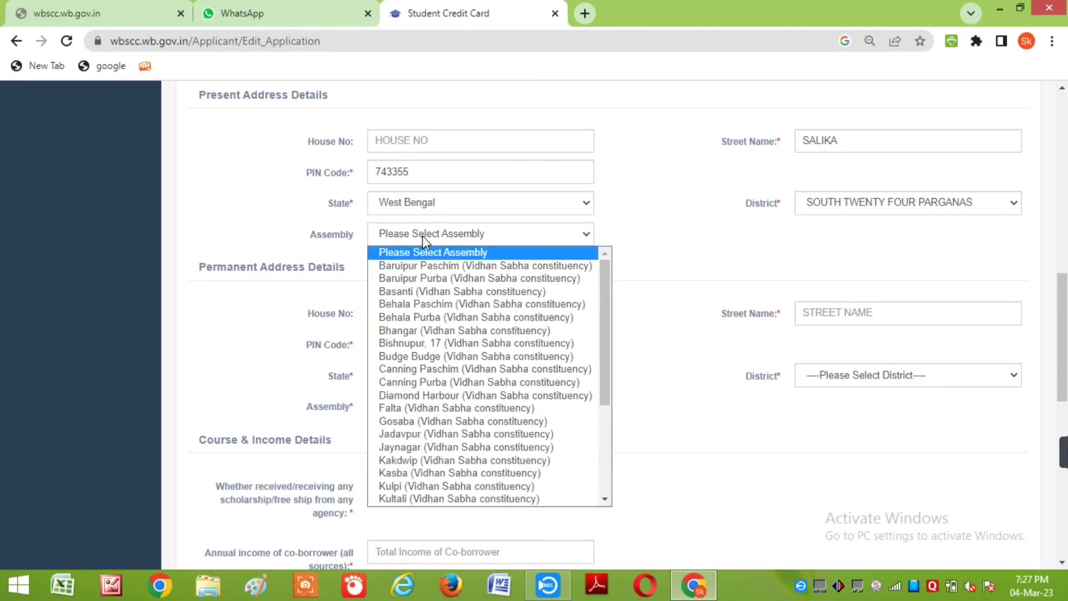
{"action": "key", "text": "m"}
{"action": "key", "text": "m"}
{"action": "key", "text": "Return"}
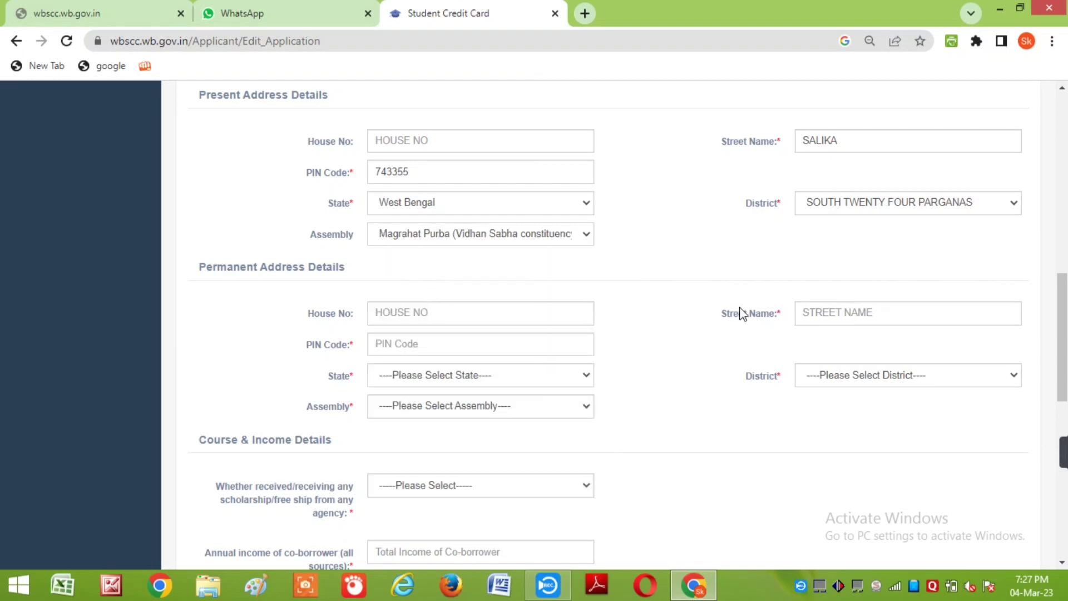
Step: Enter the permanent address street name
{"action": "left_click", "coordinate": [830, 313]}
{"action": "type", "text": "SALIKA"}
{"action": "key", "text": "Tab"}
Step: Answer No to receiving a scholarship and enter the co-borrower's annual income as 120000
{"action": "type", "text": "7"}
{"action": "scroll", "coordinate": [301, 163], "scroll_direction": "down", "scroll_amount": 5}
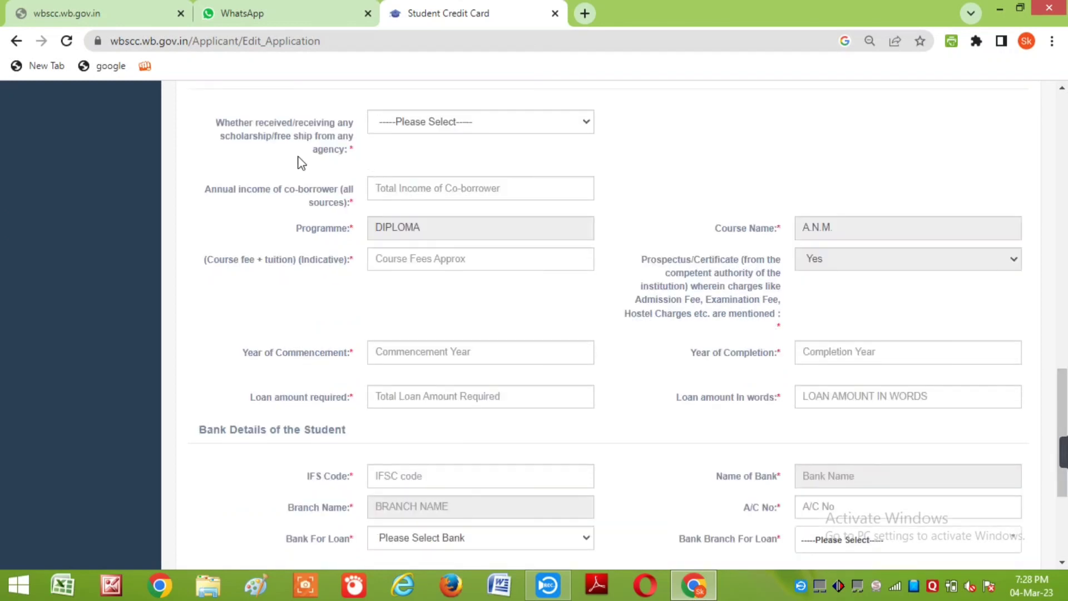
{"action": "left_click", "coordinate": [416, 122]}
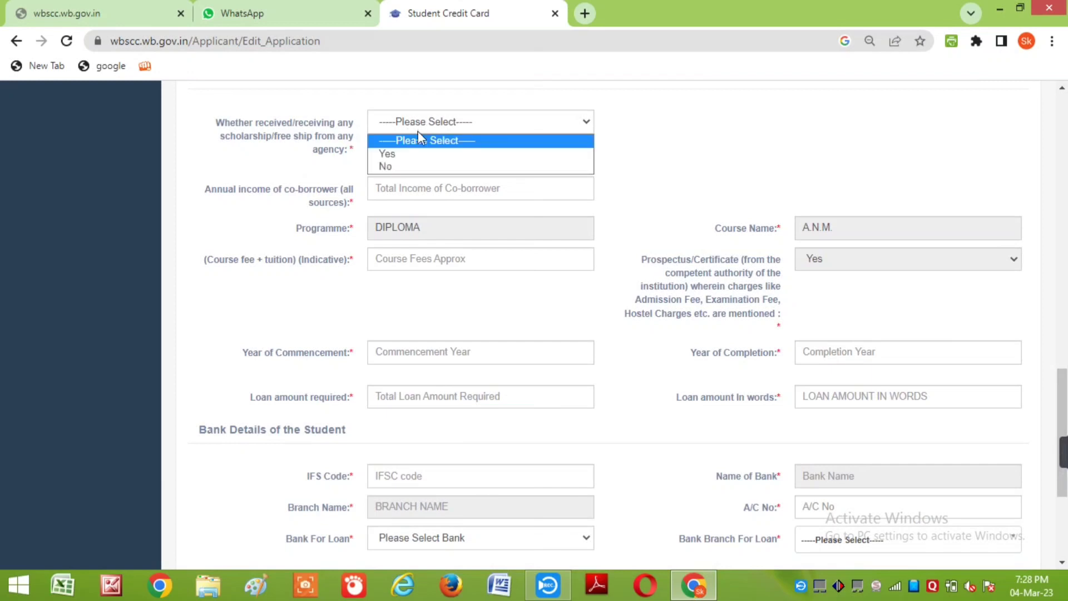
{"action": "left_click", "coordinate": [409, 167]}
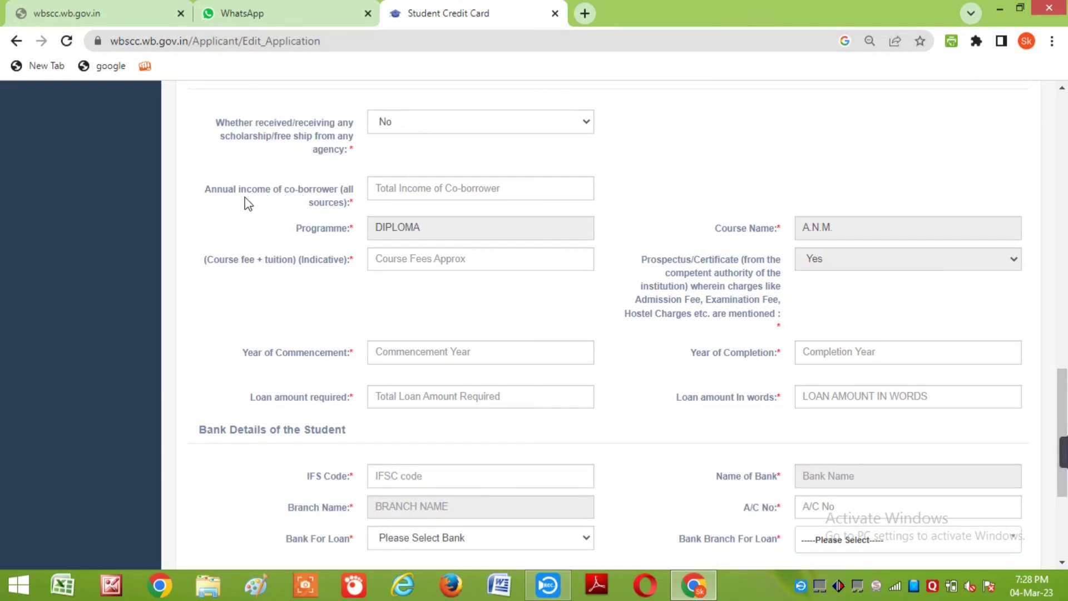
{"action": "left_click", "coordinate": [419, 190]}
{"action": "type", "text": "120000"}
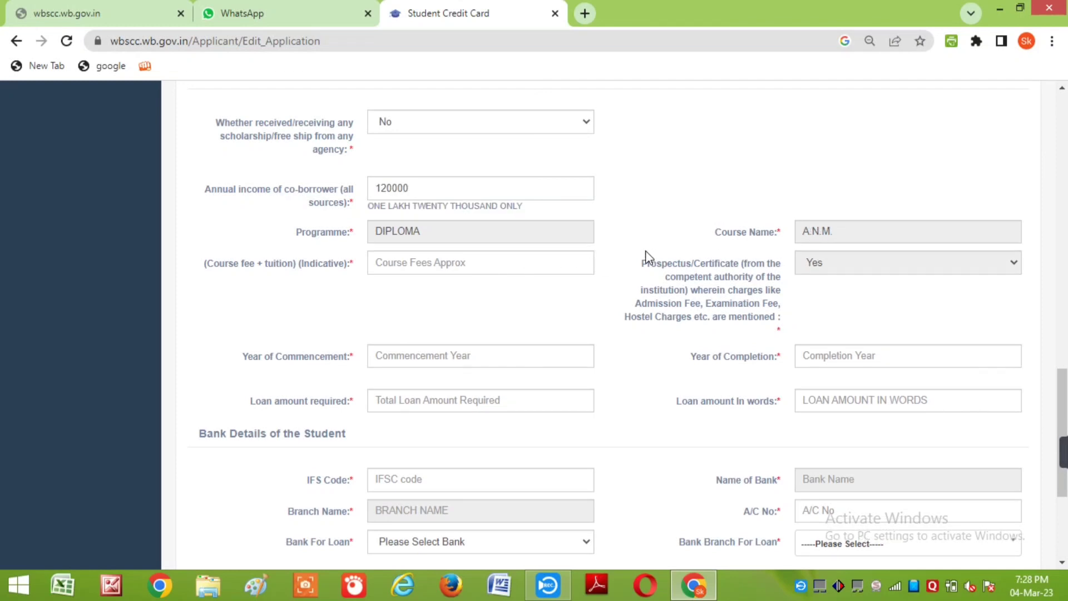
Step: Enter course fee 400000, course years 2023–2025, and loan amount 400000 (FOUR LAKH ONLY)
{"action": "left_click", "coordinate": [433, 266]}
{"action": "type", "text": "4"}
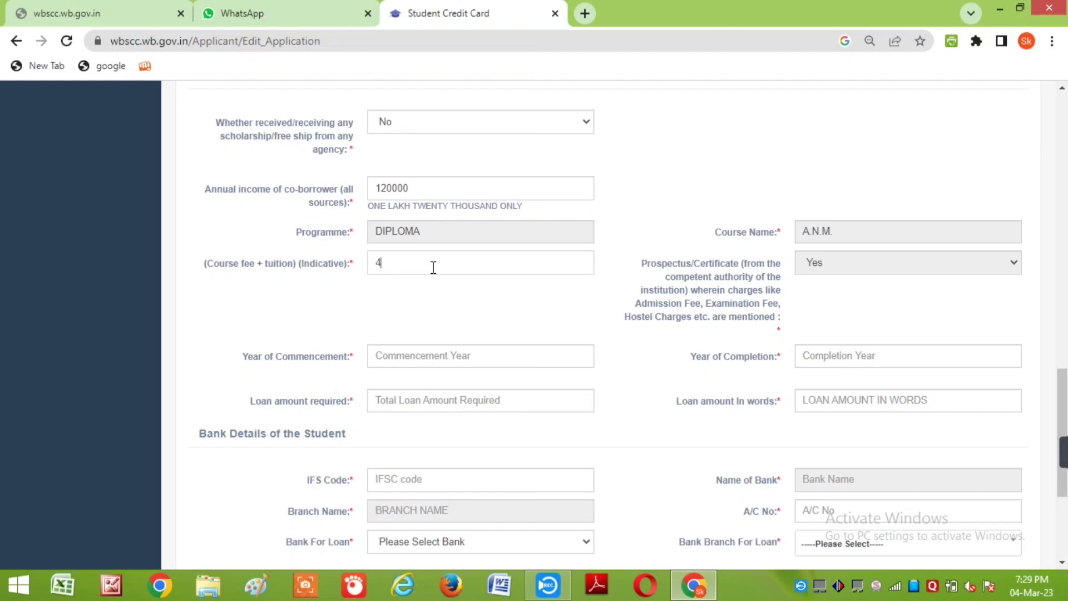
{"action": "type", "text": "00000"}
{"action": "left_click", "coordinate": [456, 313]}
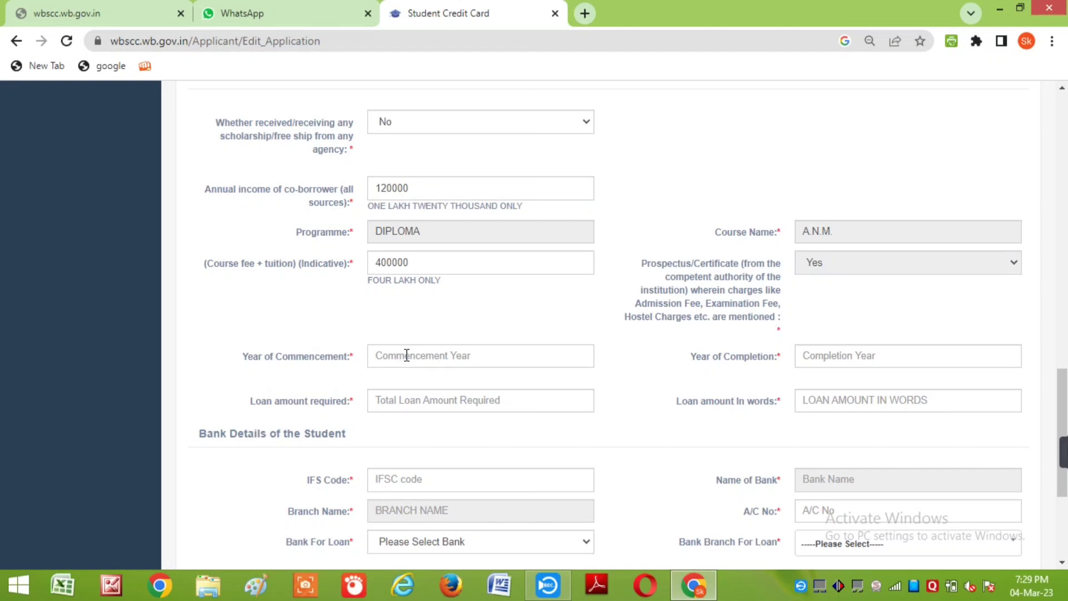
{"action": "type", "text": "2023"}
{"action": "type", "text": "2025"}
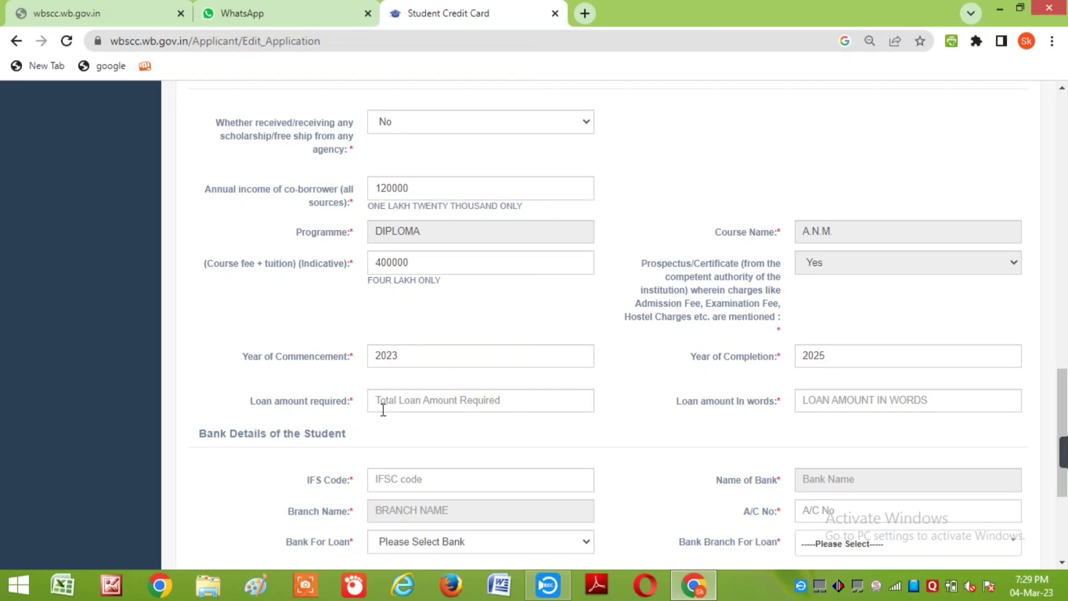
{"action": "left_click", "coordinate": [401, 403]}
{"action": "type", "text": "40000"}
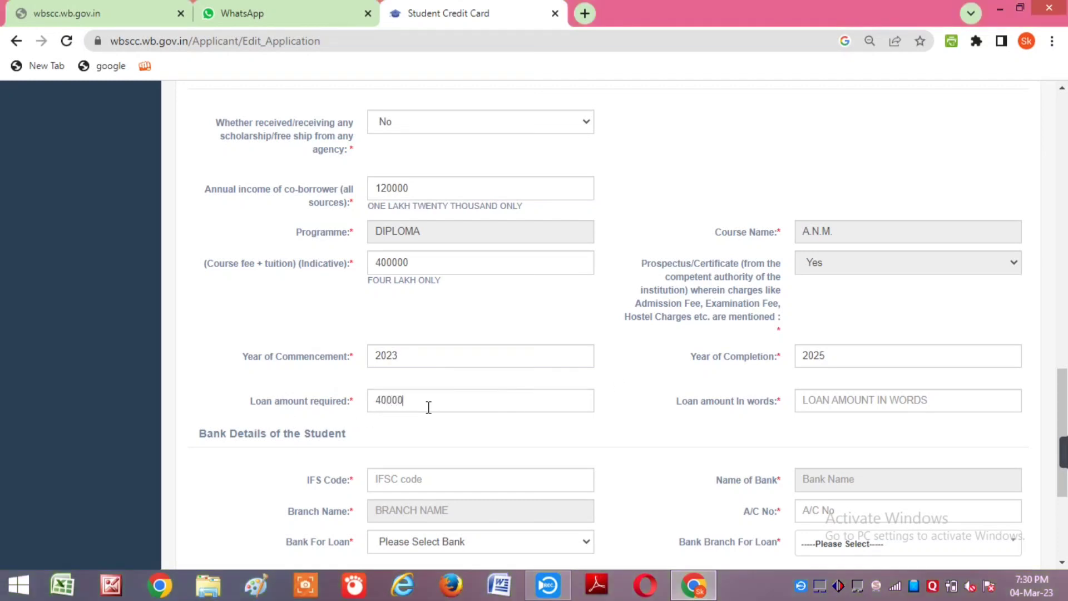
{"action": "type", "text": "0"}
{"action": "key", "text": "Tab"}
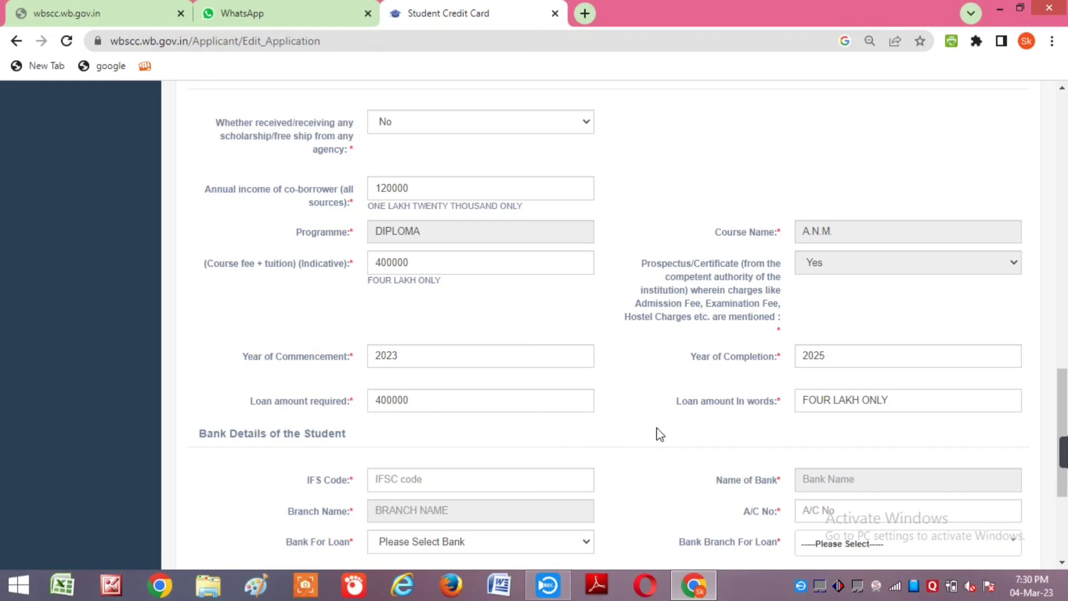
Step: Enter the student's bank IFS code and account number
{"action": "scroll", "coordinate": [1063, 401], "scroll_direction": "down", "scroll_amount": 2}
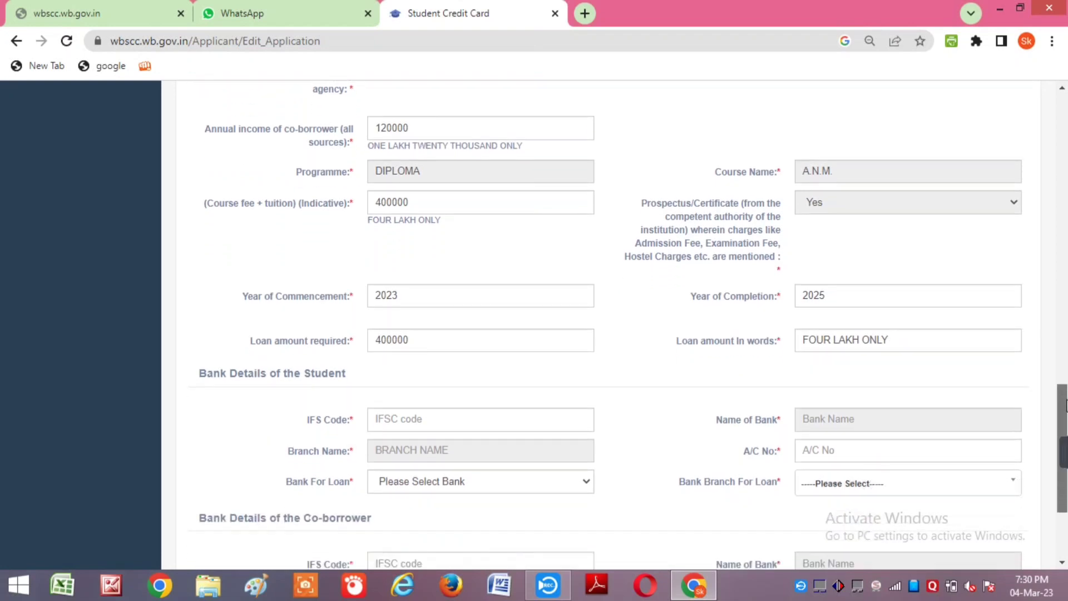
{"action": "scroll", "coordinate": [1065, 413], "scroll_direction": "down", "scroll_amount": 1}
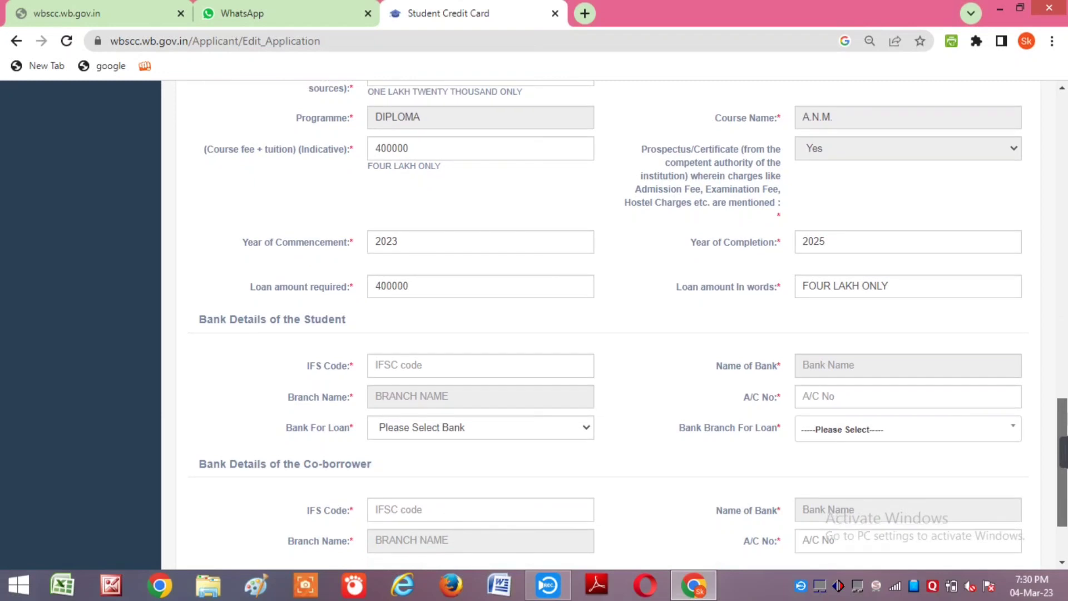
{"action": "scroll", "coordinate": [628, 317], "scroll_direction": "down", "scroll_amount": 2}
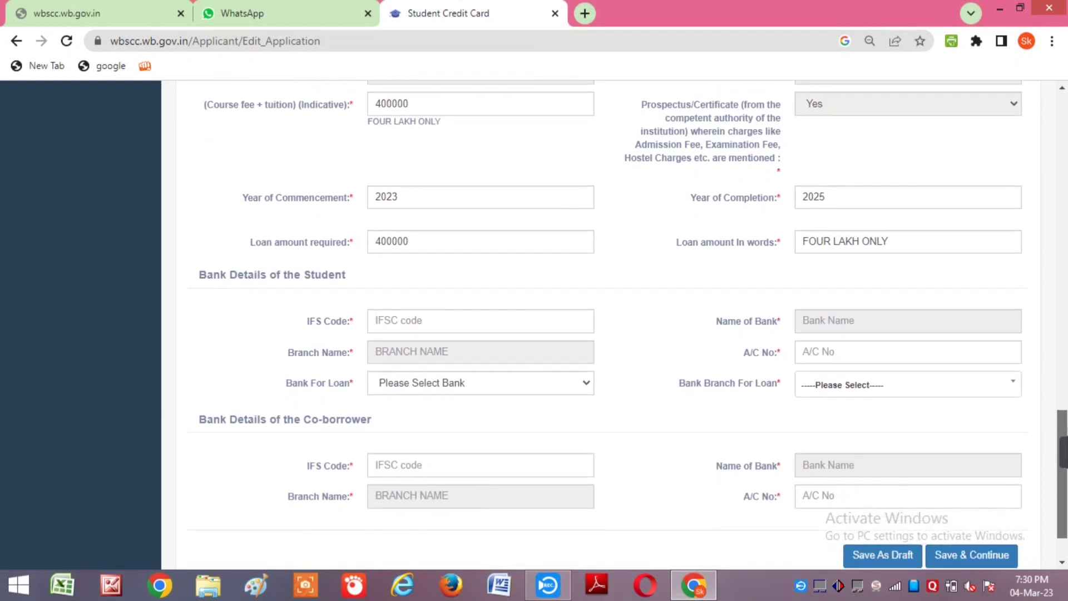
{"action": "left_click", "coordinate": [405, 302]}
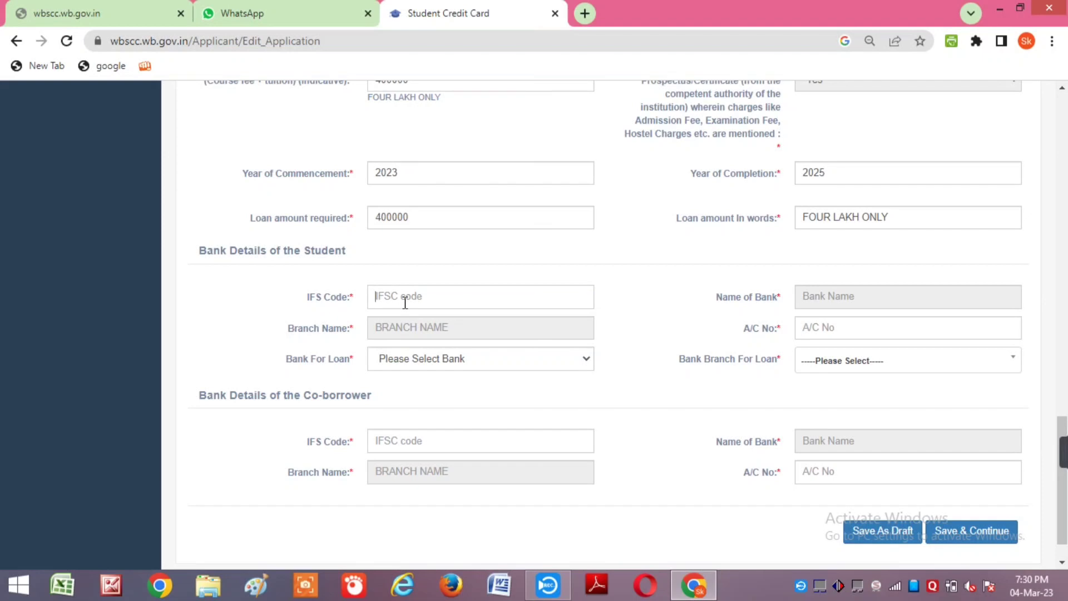
{"action": "type", "text": "BKID"}
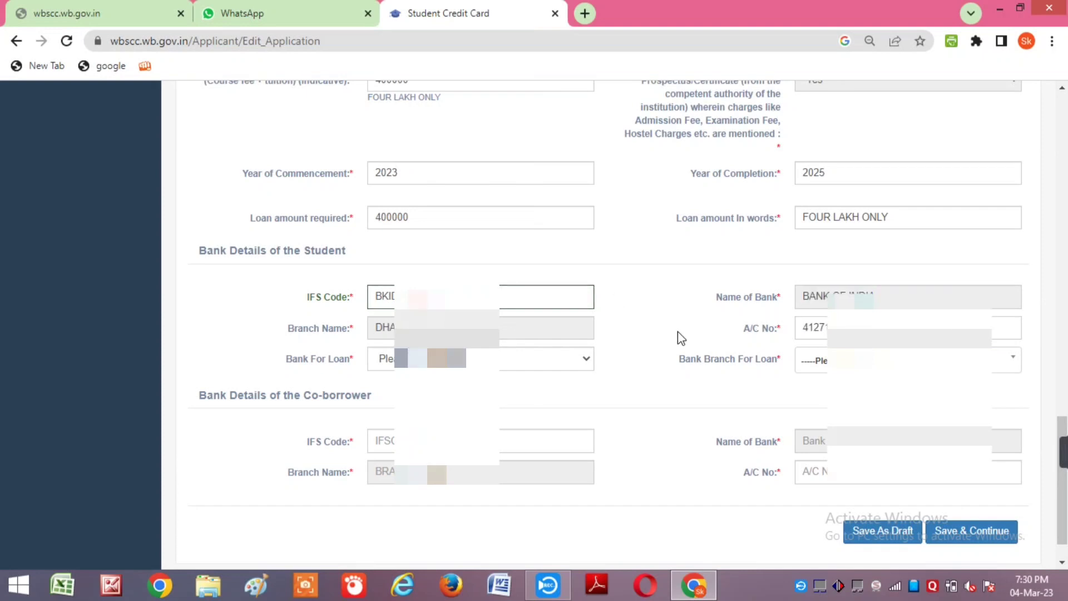
{"action": "key", "text": "Tab"}
{"action": "key", "text": "ctrl+v"}
Step: Choose Bank of Baroda as the lending bank, enter the co-borrower's account number, and save
{"action": "left_click", "coordinate": [423, 359]}
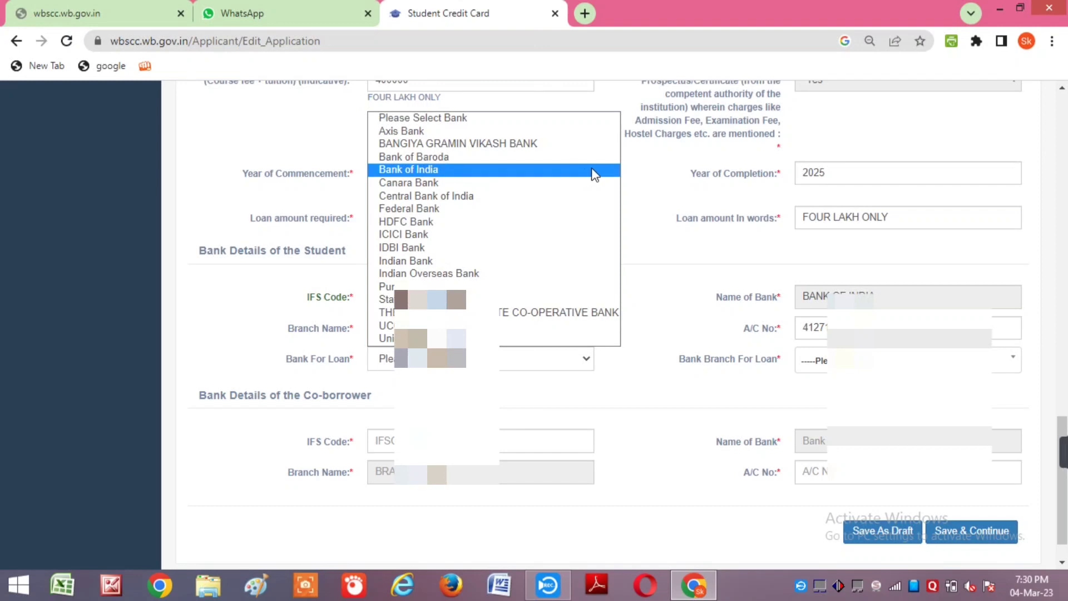
{"action": "left_click", "coordinate": [598, 158]}
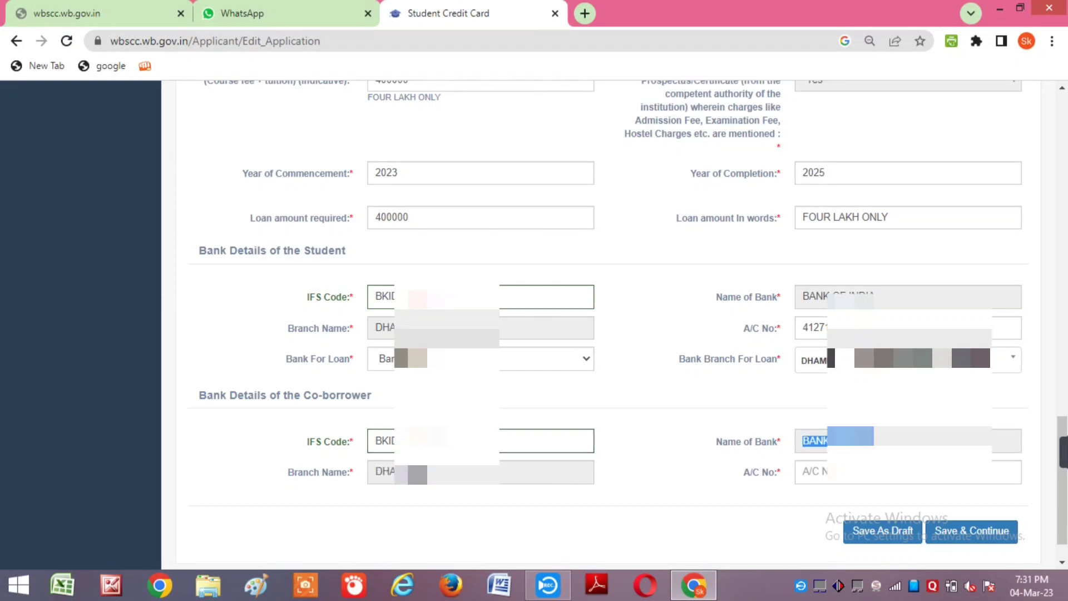
{"action": "left_click", "coordinate": [698, 437]}
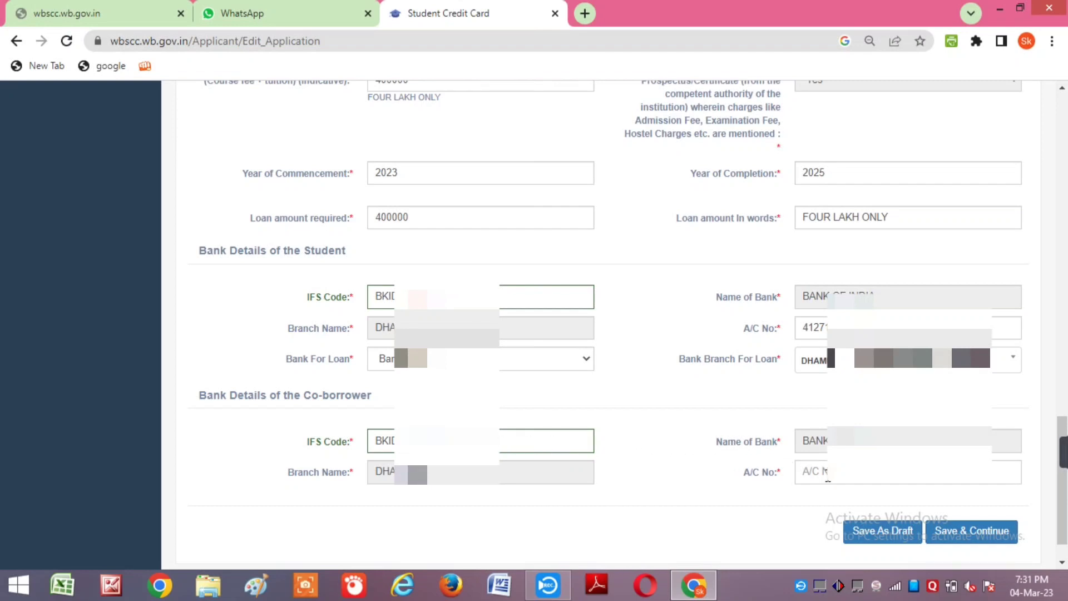
{"action": "left_click", "coordinate": [828, 474]}
{"action": "type", "text": "4127"}
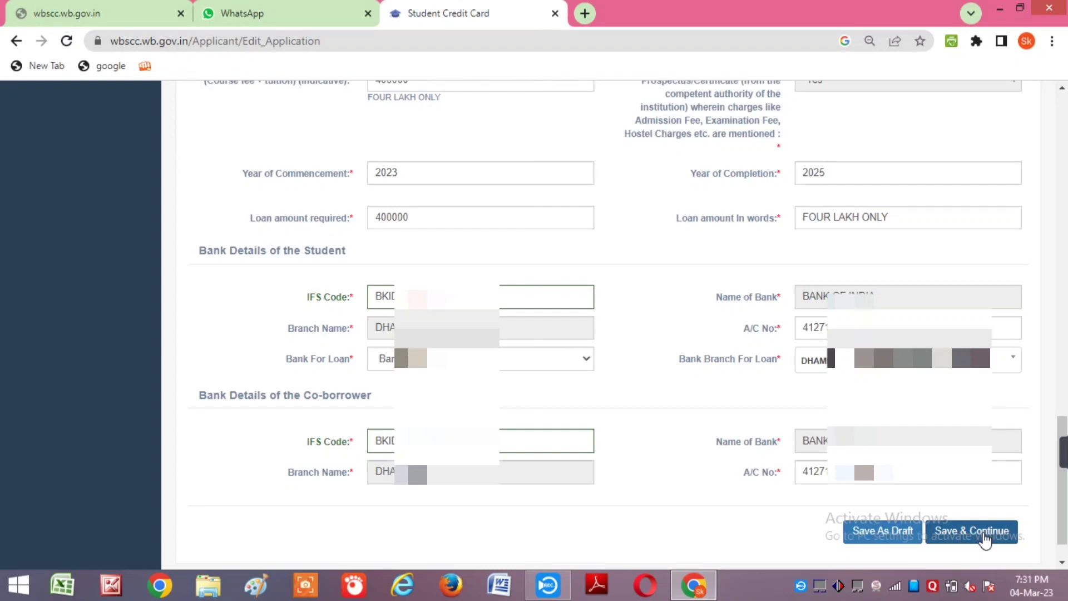
{"action": "left_click", "coordinate": [984, 537]}
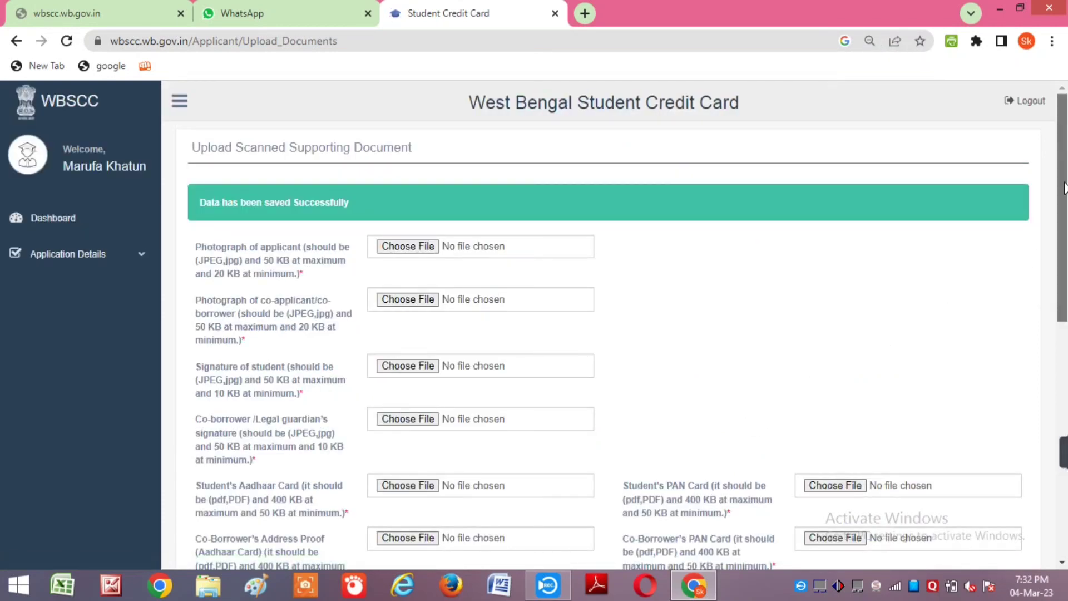
Step: Scroll through the Upload Scanned Supporting Document page's Choose File fields
{"action": "left_click_drag", "start_coordinate": [1064, 188], "coordinate": [1063, 229]}
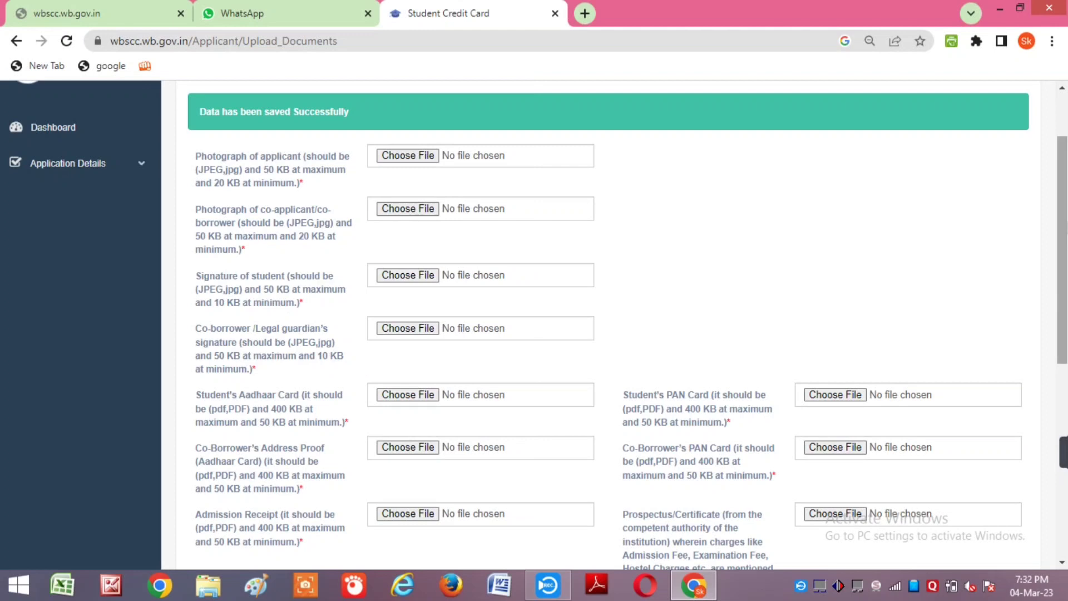
{"action": "scroll", "coordinate": [1061, 262], "scroll_direction": "down", "scroll_amount": 1}
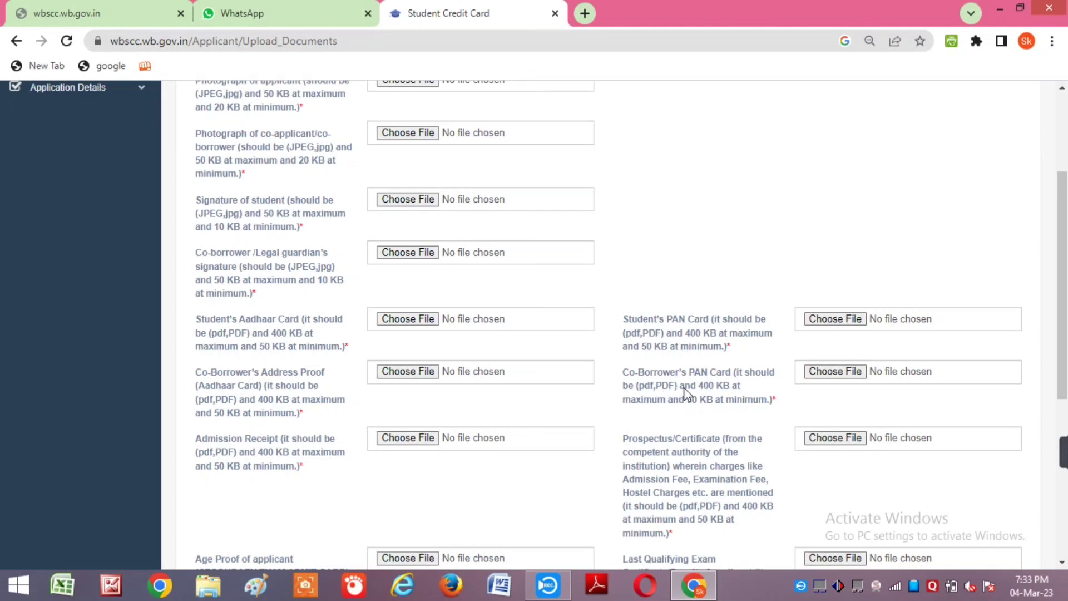
Step: Tick the West Bengal residency and pay-the-institution-directly declarations at the bottom of the form
{"action": "scroll", "coordinate": [683, 387], "scroll_direction": "down", "scroll_amount": 2}
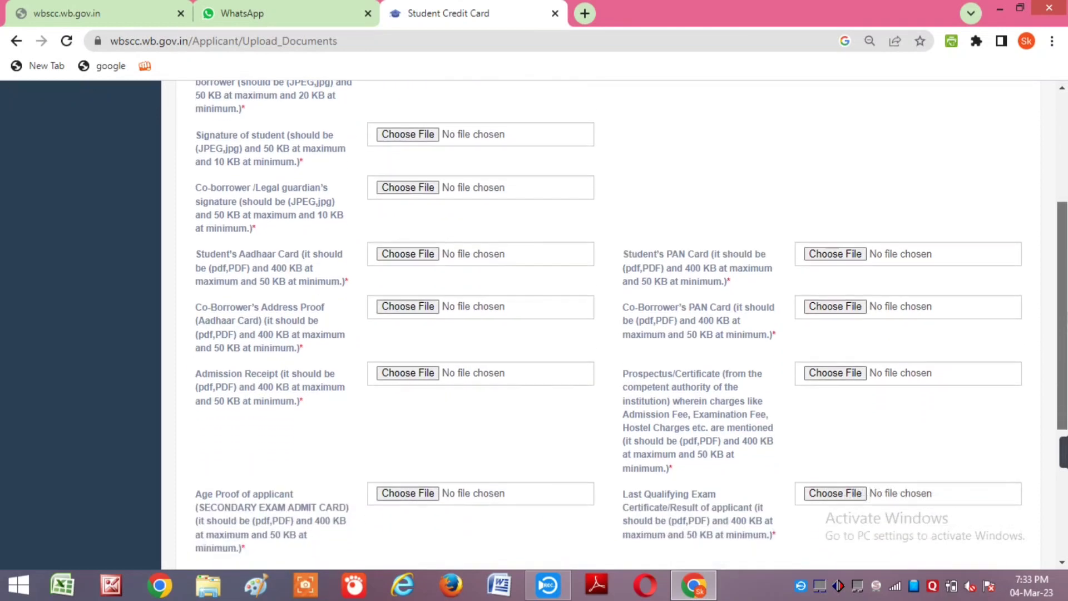
{"action": "scroll", "coordinate": [595, 189], "scroll_direction": "down", "scroll_amount": 3}
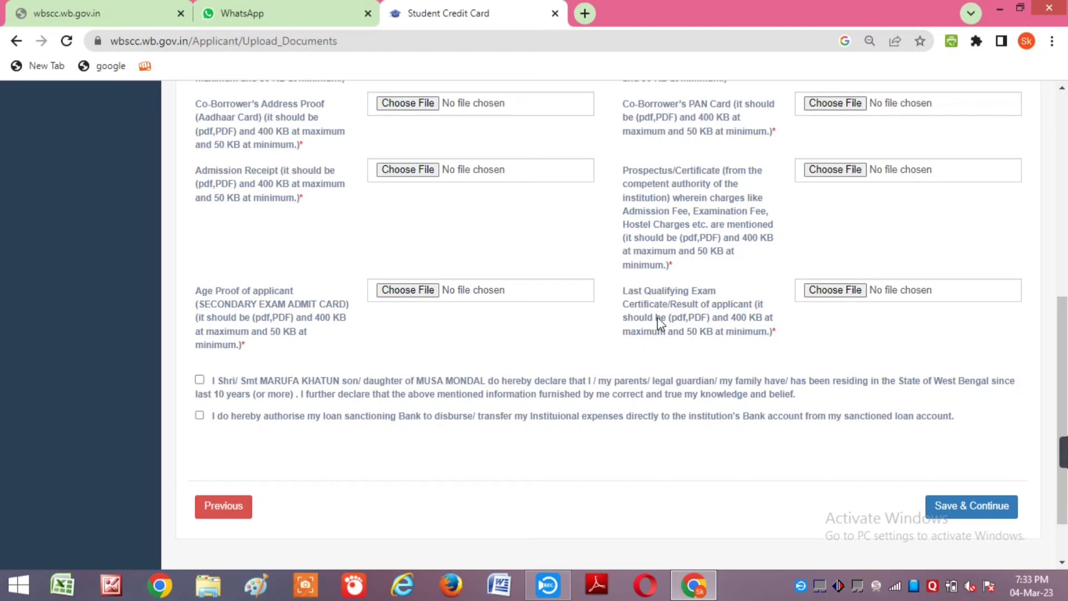
{"action": "left_click", "coordinate": [234, 415]}
{"action": "left_click", "coordinate": [561, 379]}
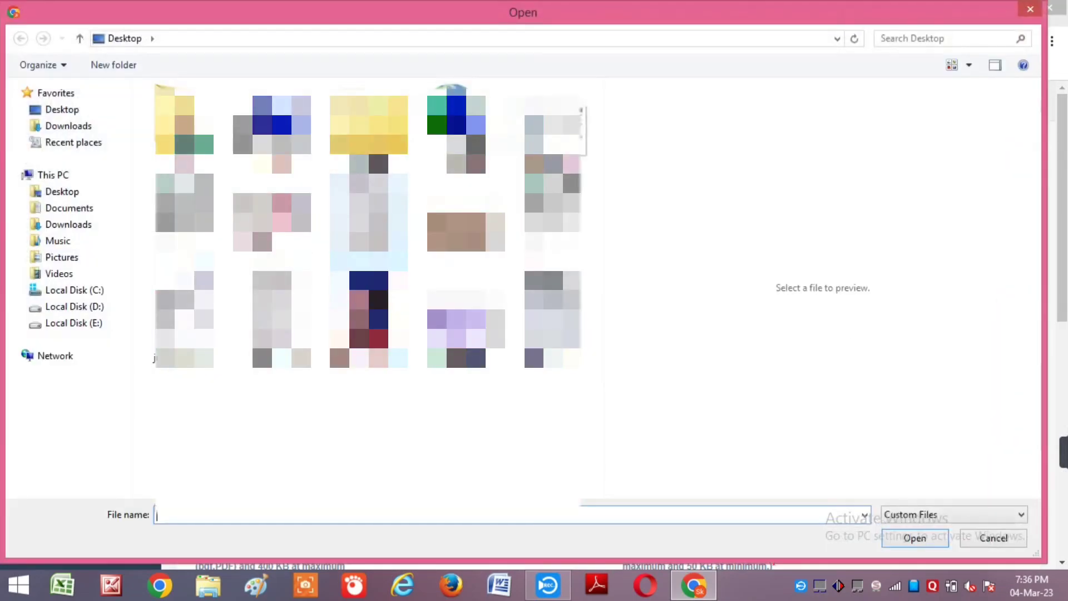
Step: Browse from the Desktop to Local Disk (D:) to locate the SCAN SCHOLARSHIP files
{"action": "left_click", "coordinate": [64, 110]}
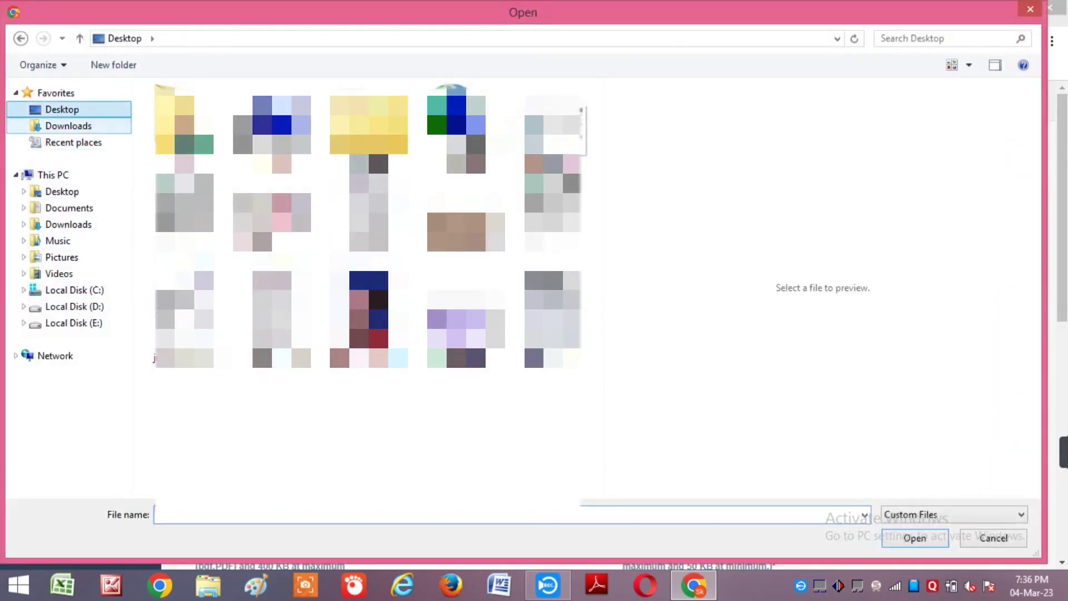
{"action": "left_click", "coordinate": [86, 307]}
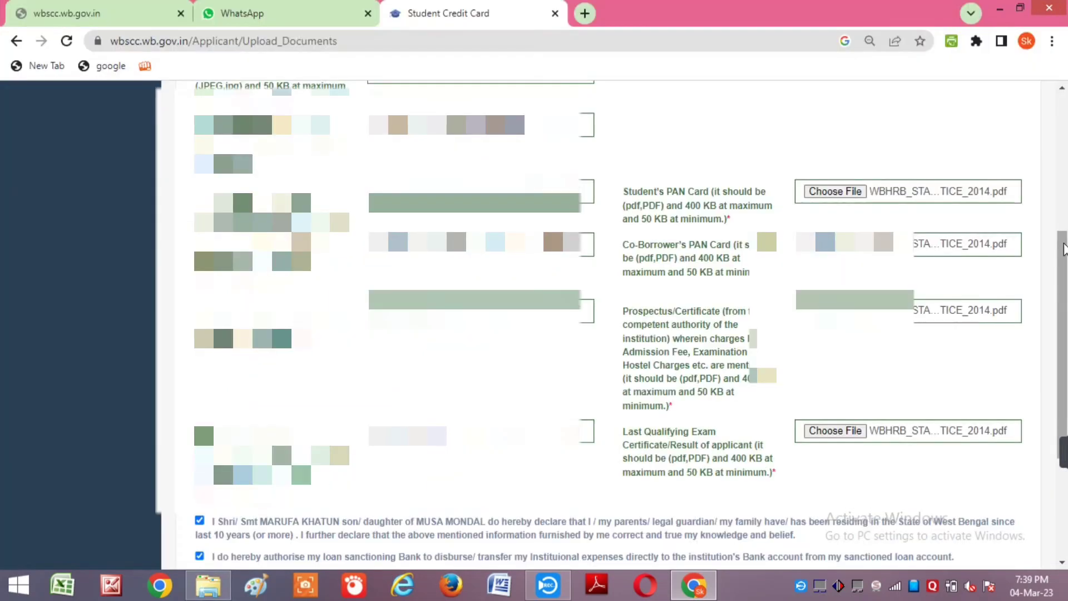
{"action": "scroll", "coordinate": [612, 323], "scroll_direction": "down", "scroll_amount": 5}
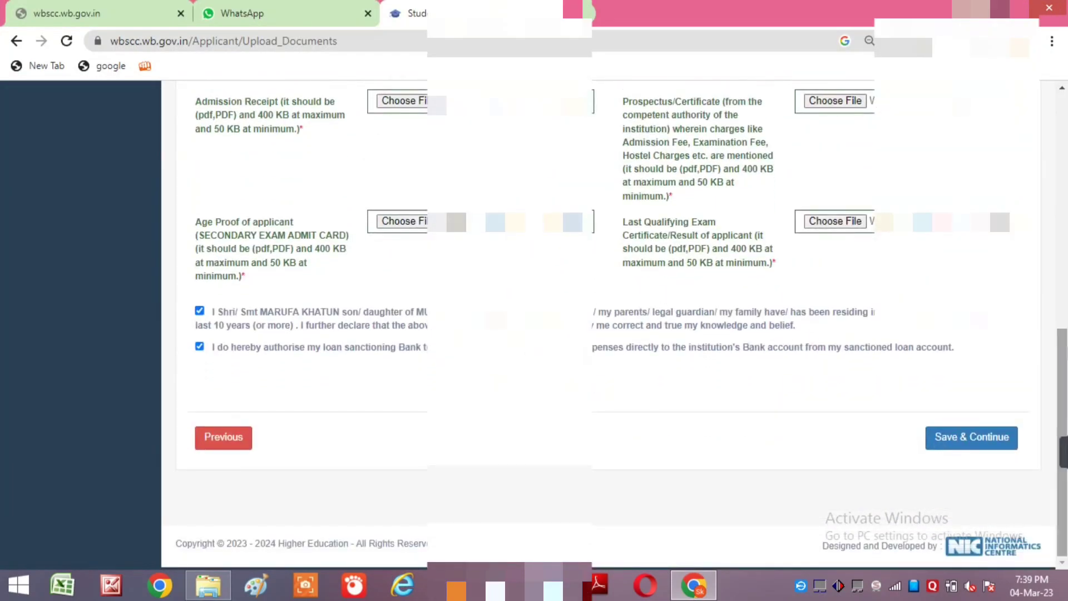
{"action": "scroll", "coordinate": [1049, 269], "scroll_direction": "up", "scroll_amount": 3}
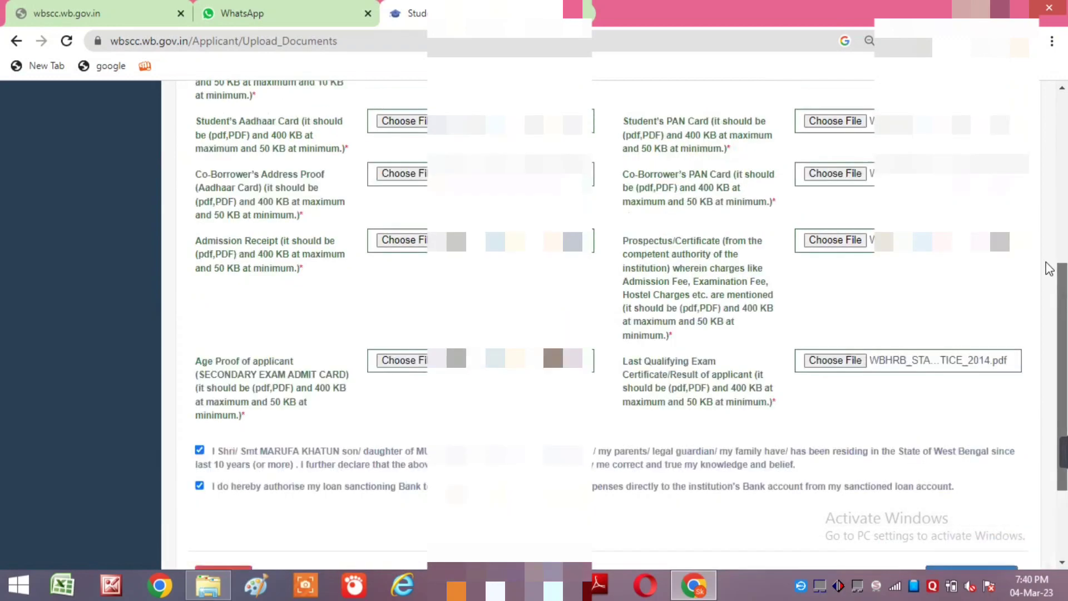
{"action": "scroll", "coordinate": [1049, 269], "scroll_direction": "up", "scroll_amount": 5}
{"action": "scroll", "coordinate": [1051, 211], "scroll_direction": "down", "scroll_amount": 2}
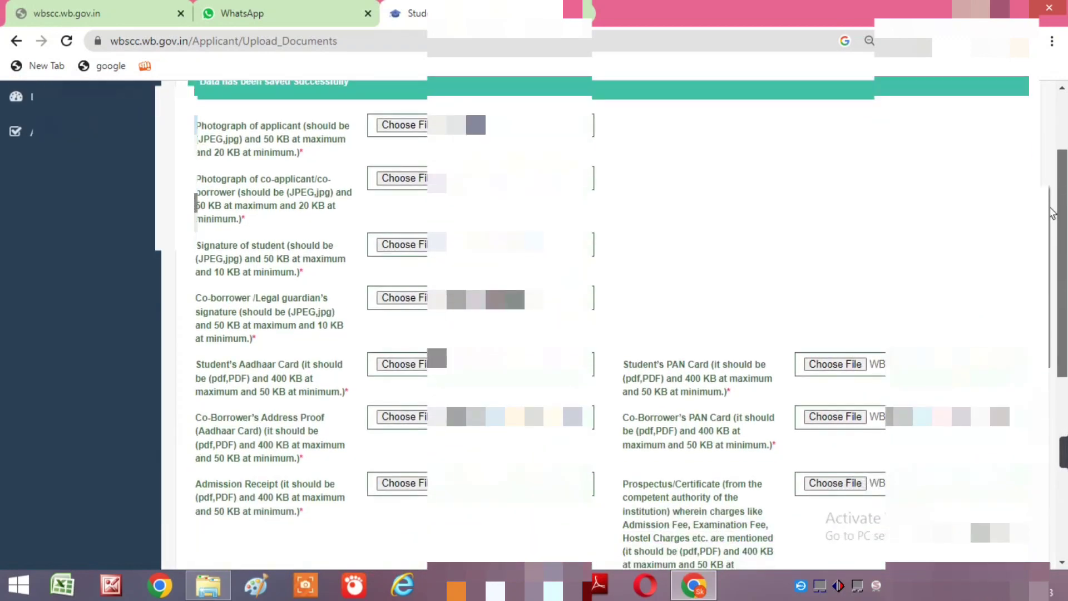
{"action": "left_click_drag", "start_coordinate": [1051, 212], "coordinate": [1064, 350]}
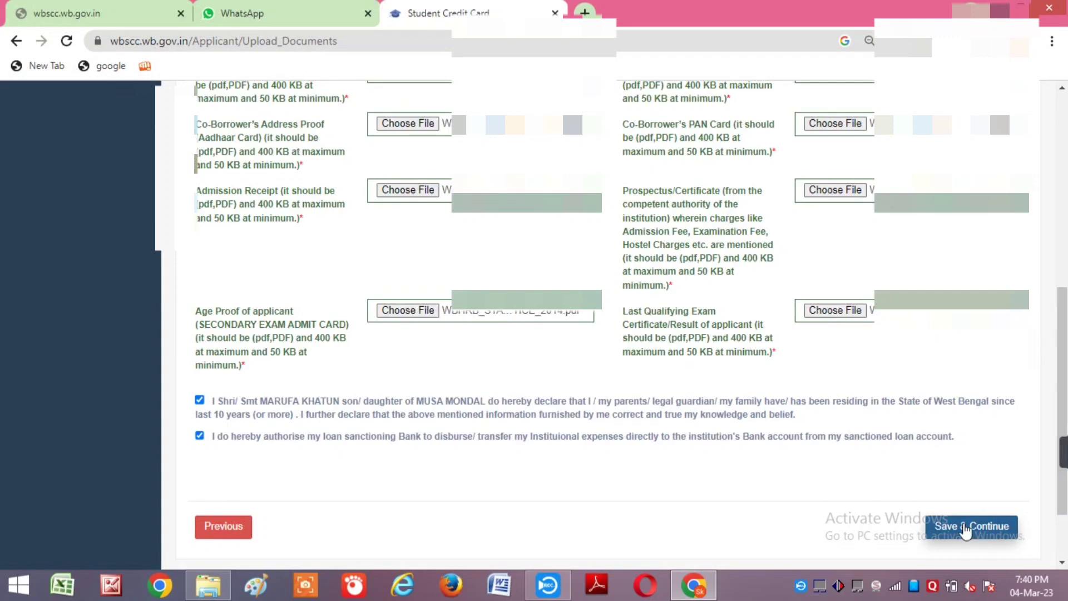
Step: Save the attached documents and scroll through the View Application summary
{"action": "left_click", "coordinate": [978, 530]}
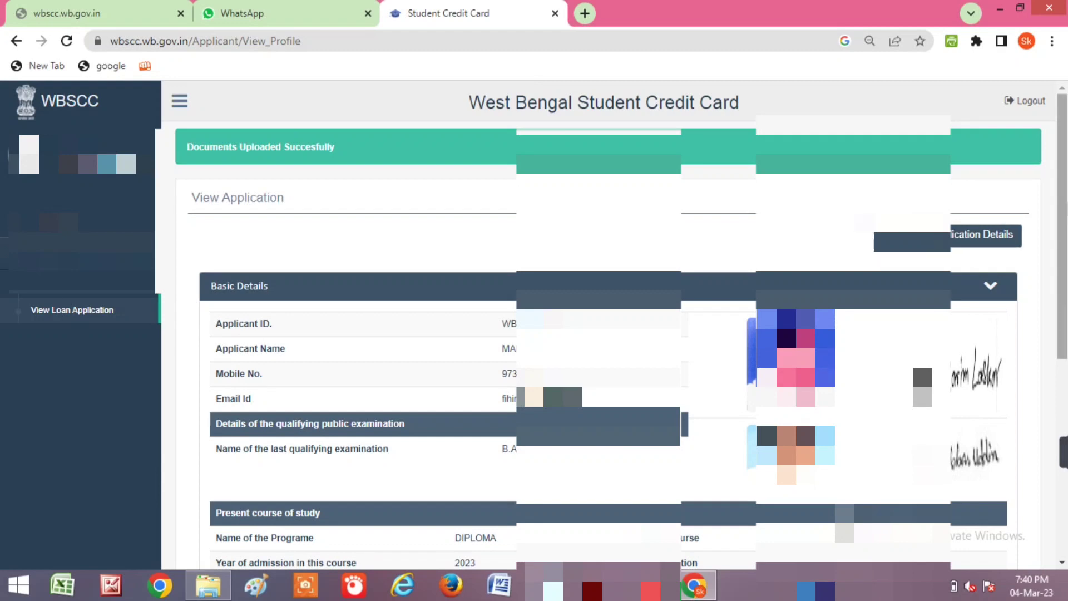
{"action": "left_click_drag", "start_coordinate": [1063, 146], "coordinate": [1063, 343]}
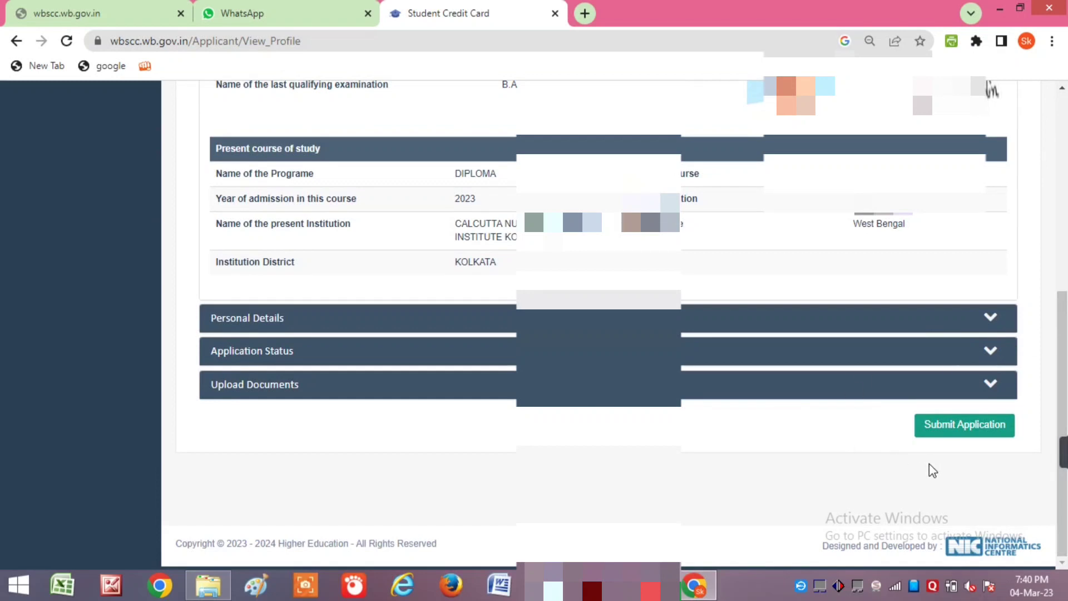
Step: Submit the application with YES, download the Application Details PDF, and open it
{"action": "left_click", "coordinate": [968, 426]}
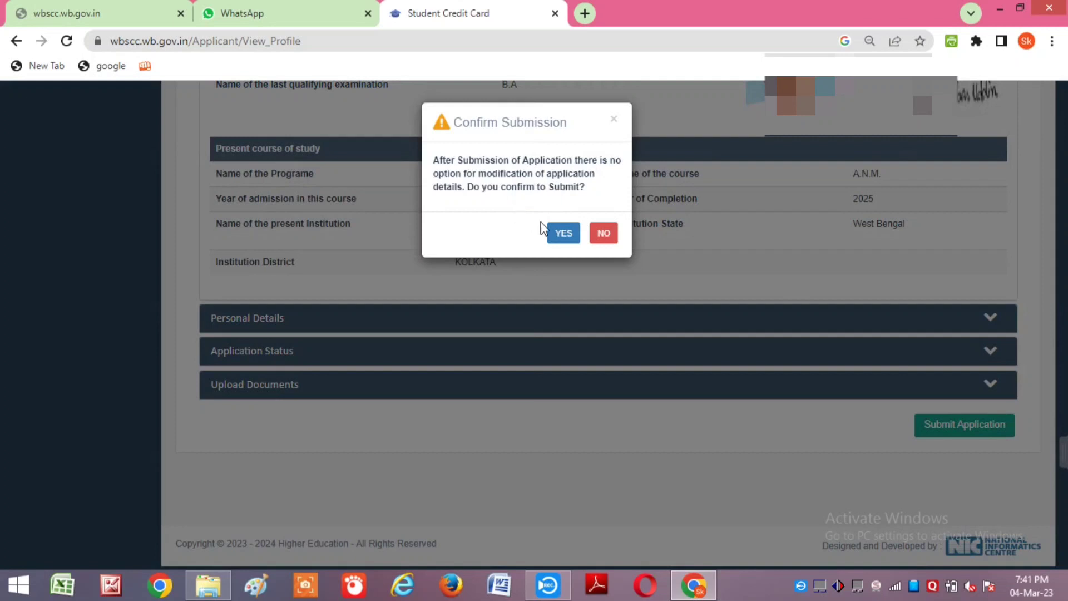
{"action": "left_click", "coordinate": [565, 236]}
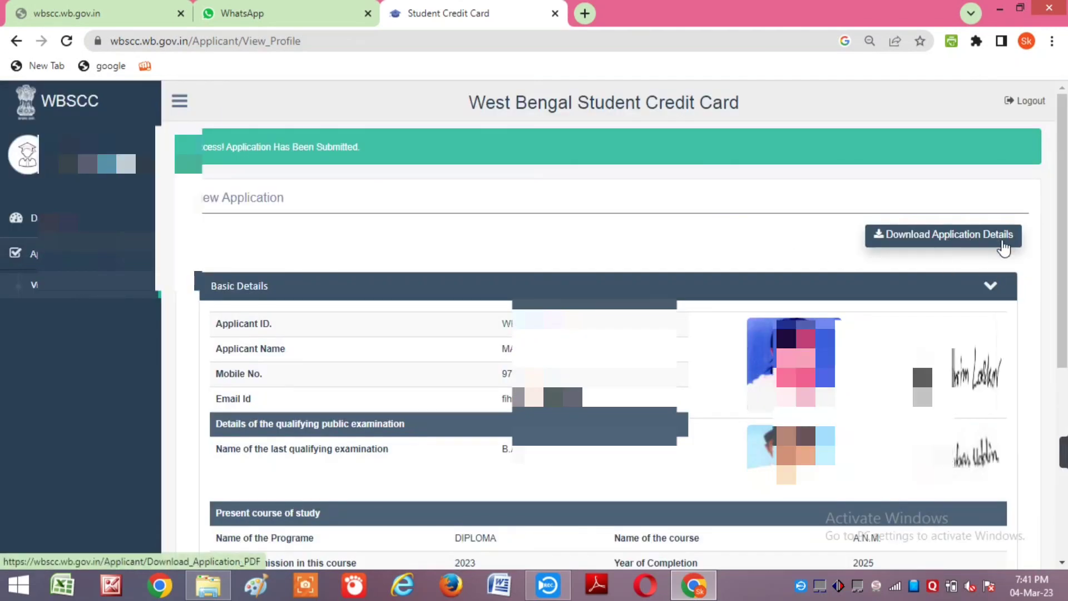
{"action": "left_click", "coordinate": [961, 234]}
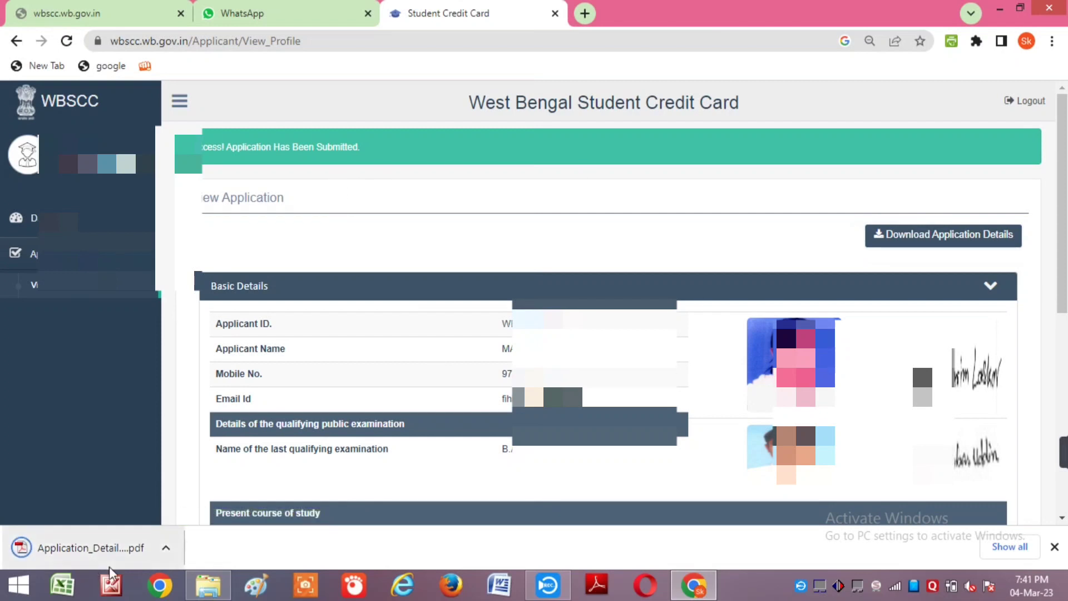
{"action": "left_click", "coordinate": [166, 547]}
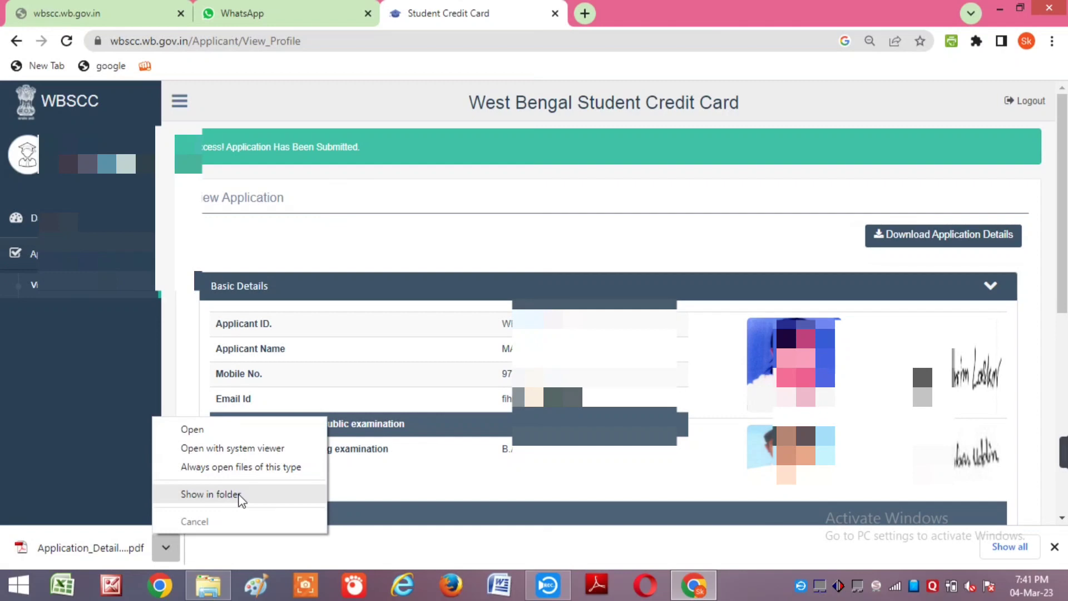
{"action": "left_click", "coordinate": [192, 429]}
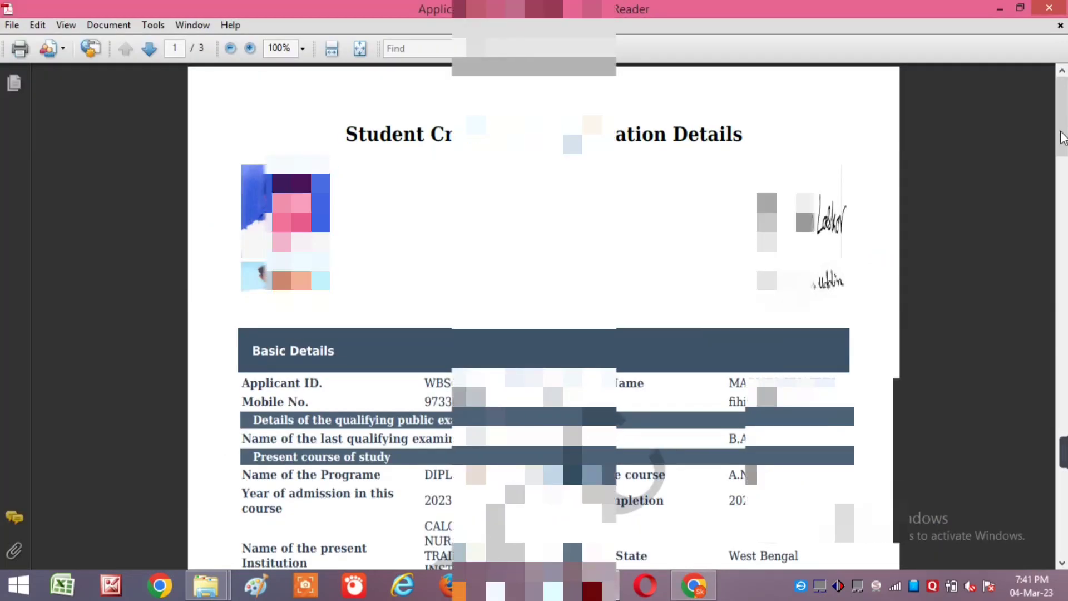
{"action": "left_click_drag", "start_coordinate": [1064, 134], "coordinate": [1064, 534]}
{"action": "key", "text": "alt+Tab"}
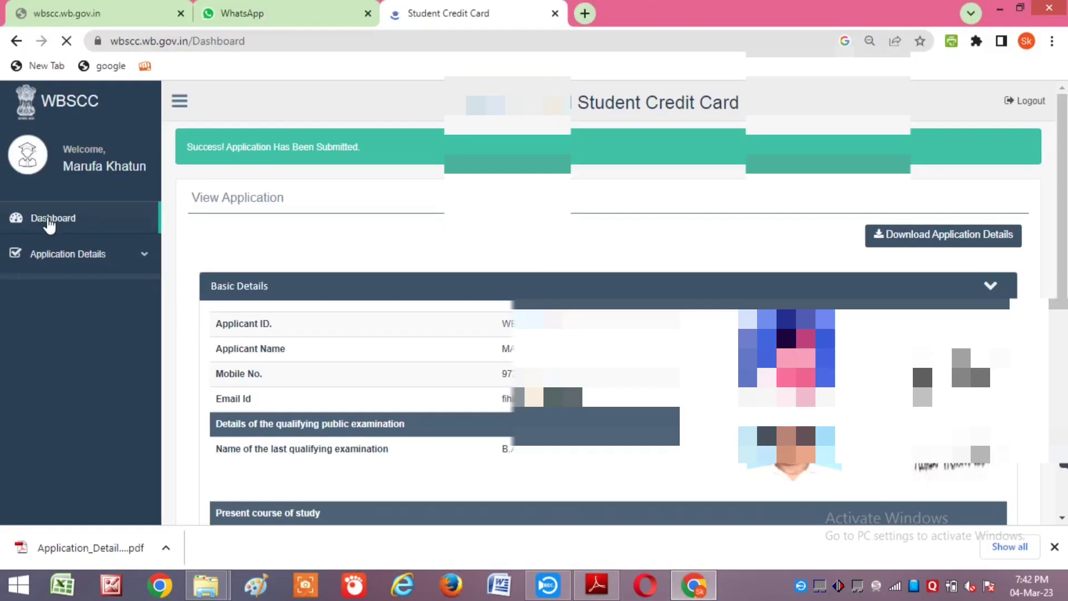
Step: Open the Dashboard to see every application step Done and status 'Application Submitted to HOI'
{"action": "left_click", "coordinate": [50, 219]}
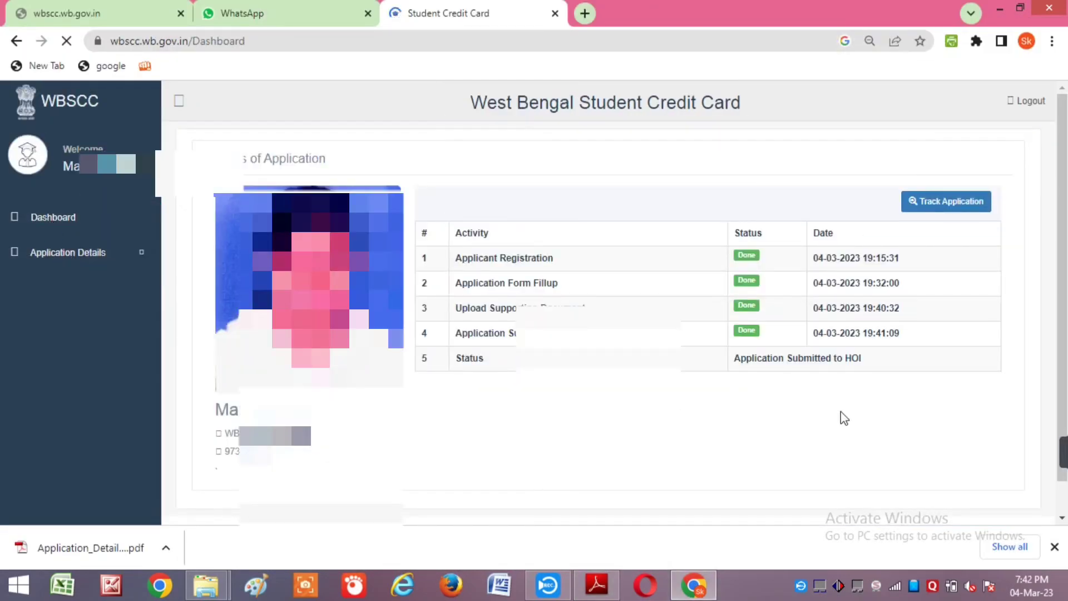